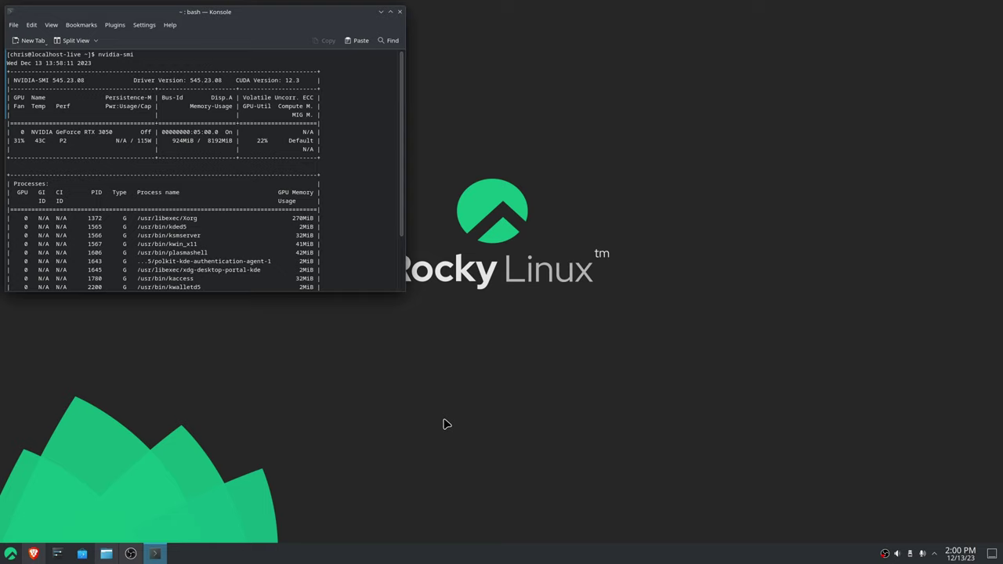
Step: Open the Rocky Linux download page in Brave and check the Rocky-9.3-x86_64-dvd.iso file on the Ventoy drive in Dolphin
left_click(381, 11)
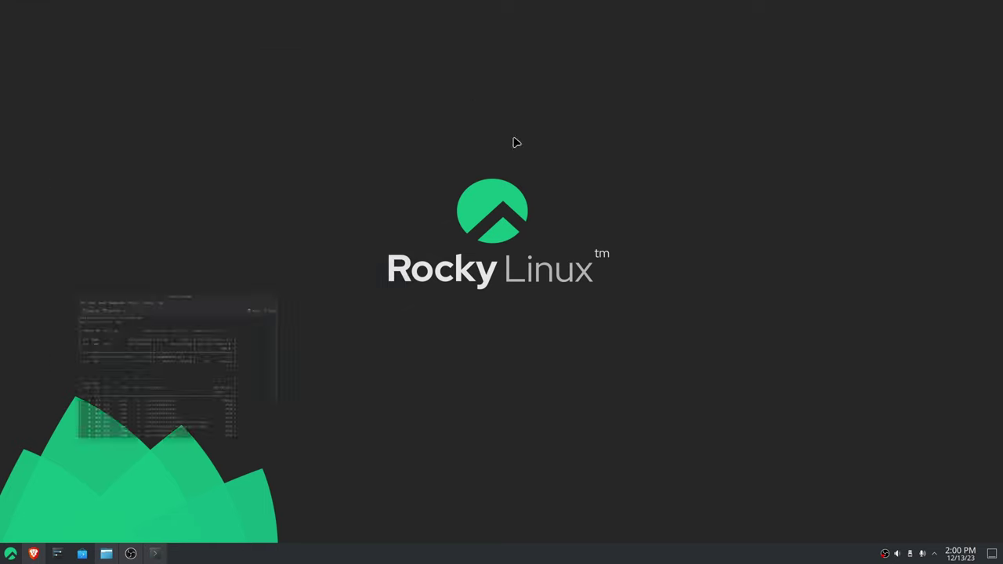
left_click_drag(980, 26, 15, 527)
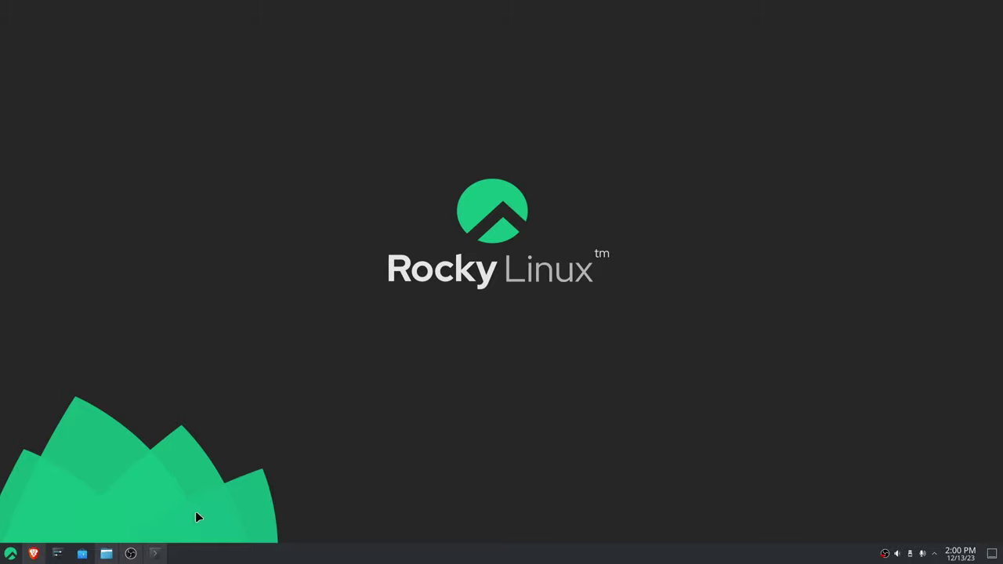
left_click(34, 553)
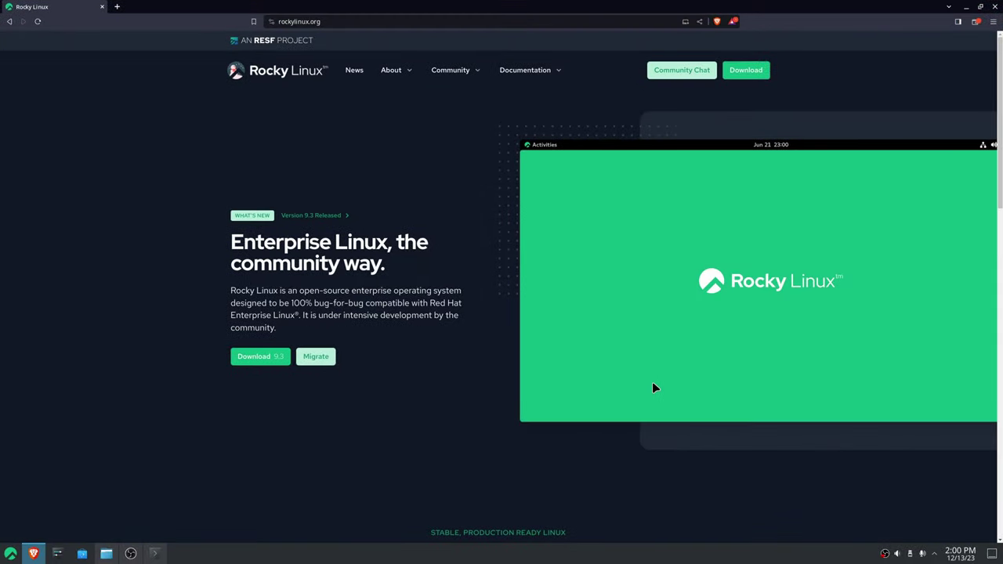
left_click(256, 357)
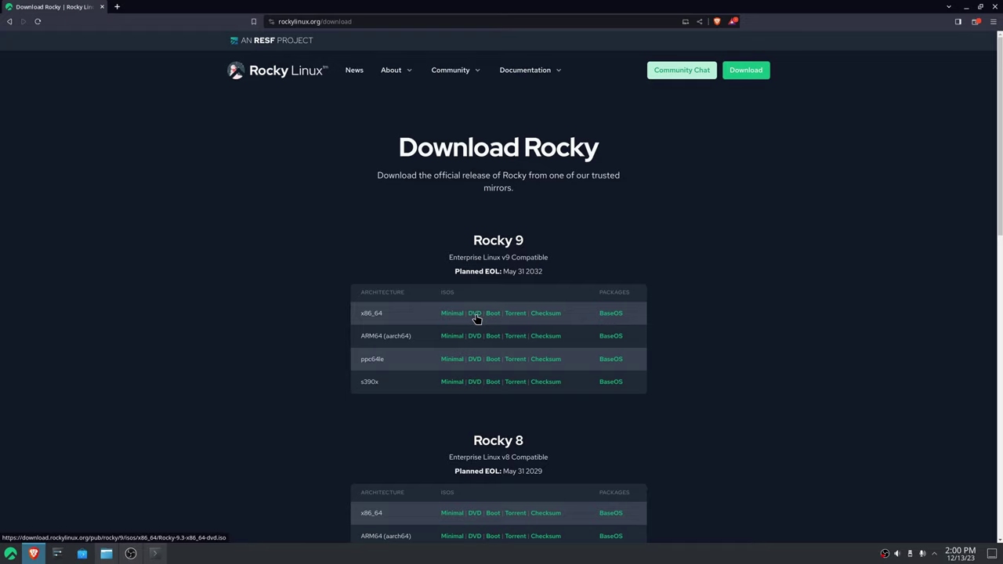
left_click(106, 554)
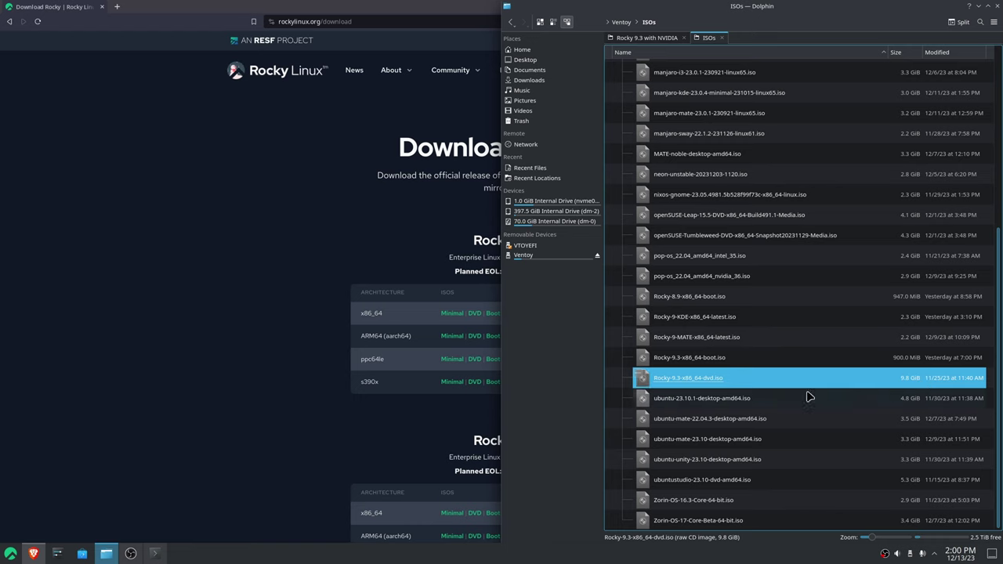
left_click(978, 5)
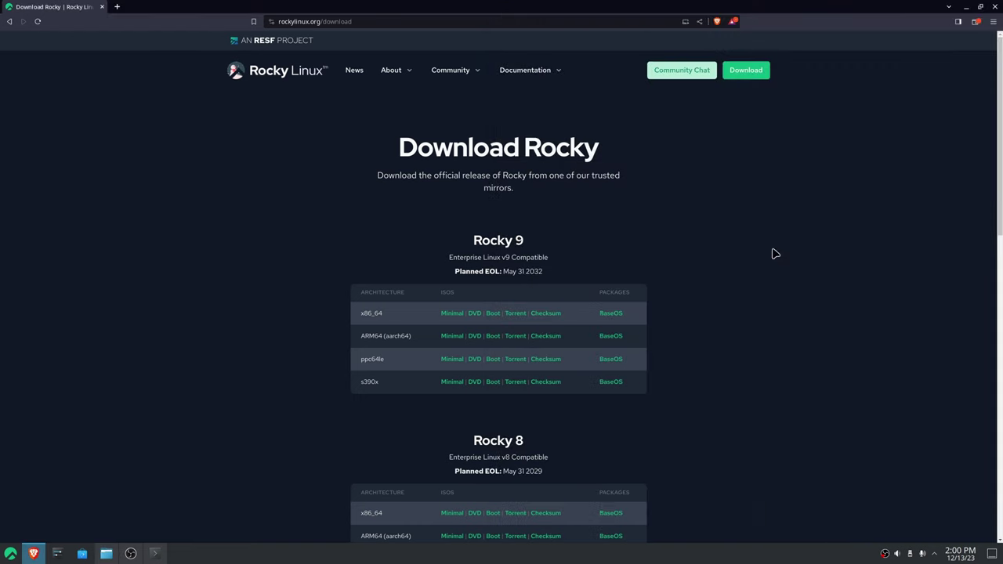
Step: Search the web for "etcher" in a new browser tab and open the download list on the balenaEtcher site
left_click(117, 7)
type("etcher")
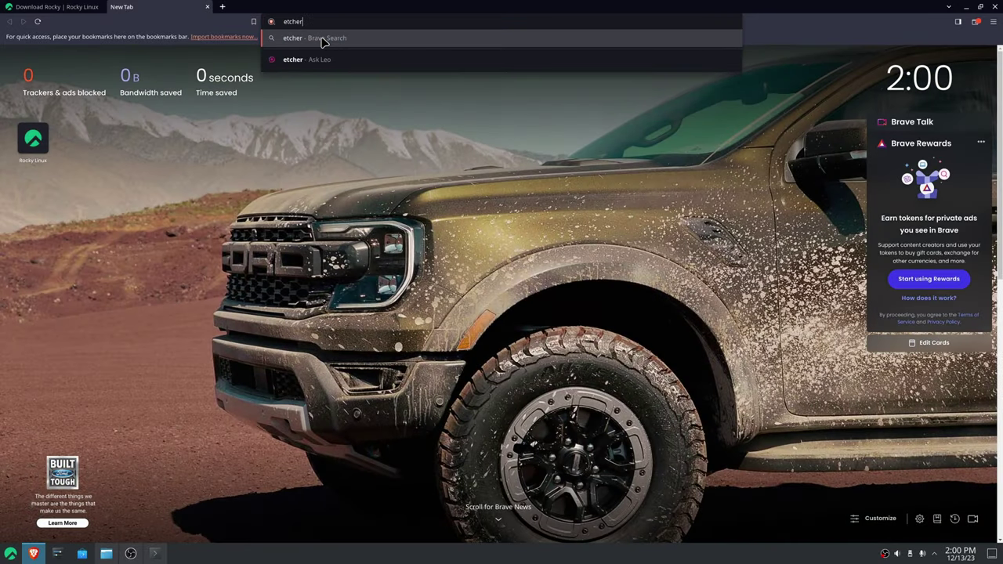
key("Return")
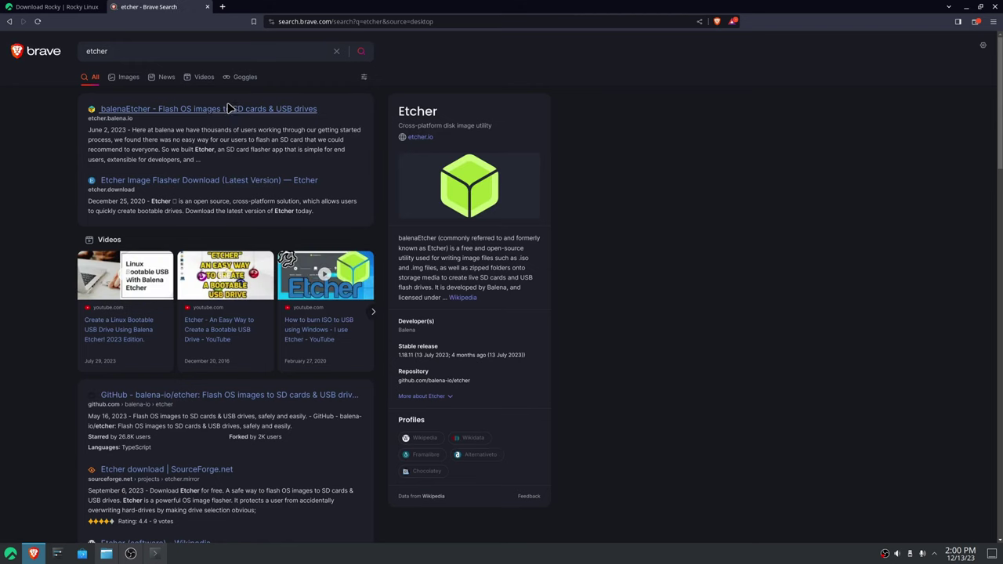
left_click(154, 110)
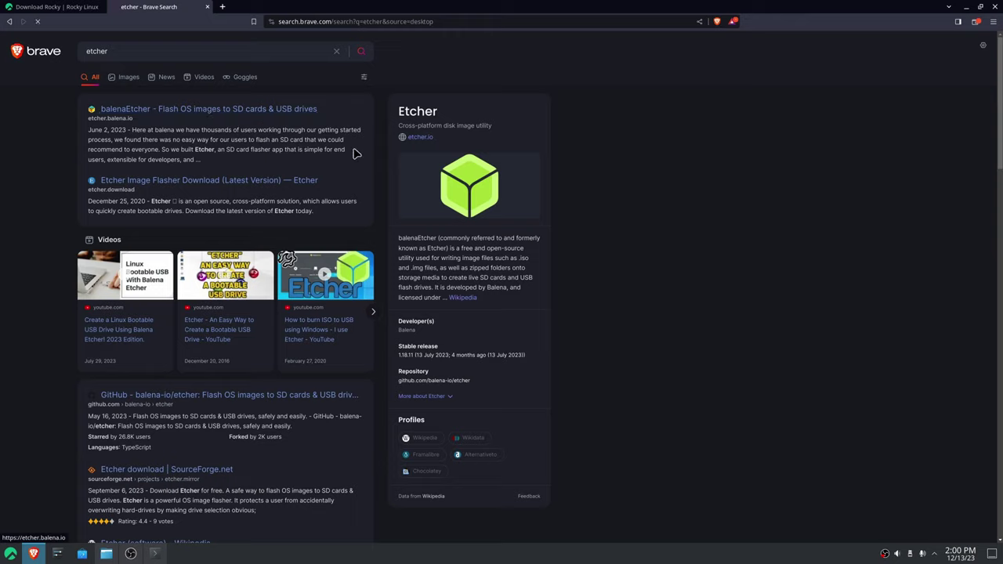
left_click(516, 267)
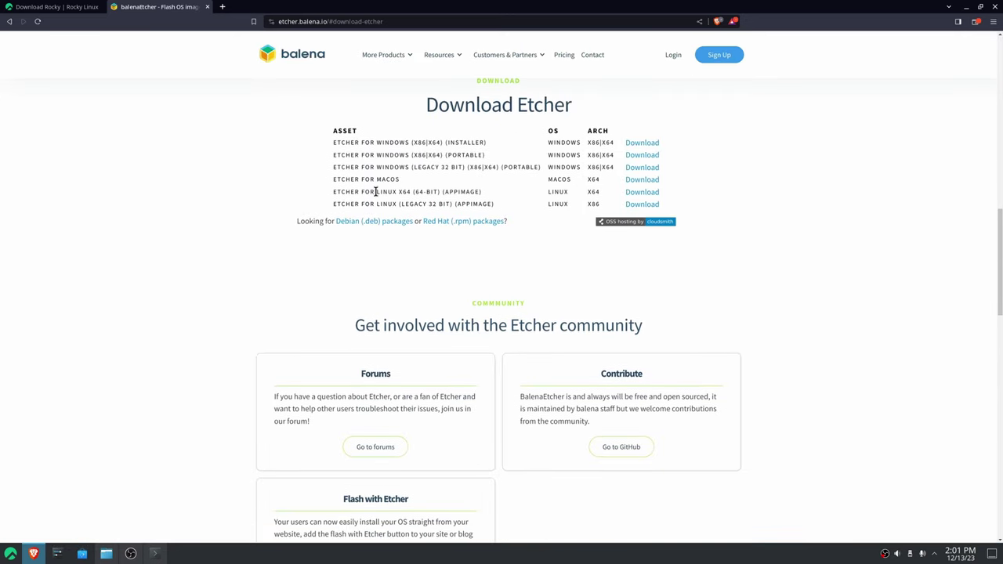
Step: Examine the Linux x64 AppImage and Windows portable entries in the Etcher download list
left_click_drag(332, 195, 512, 194)
left_click_drag(602, 192, 414, 193)
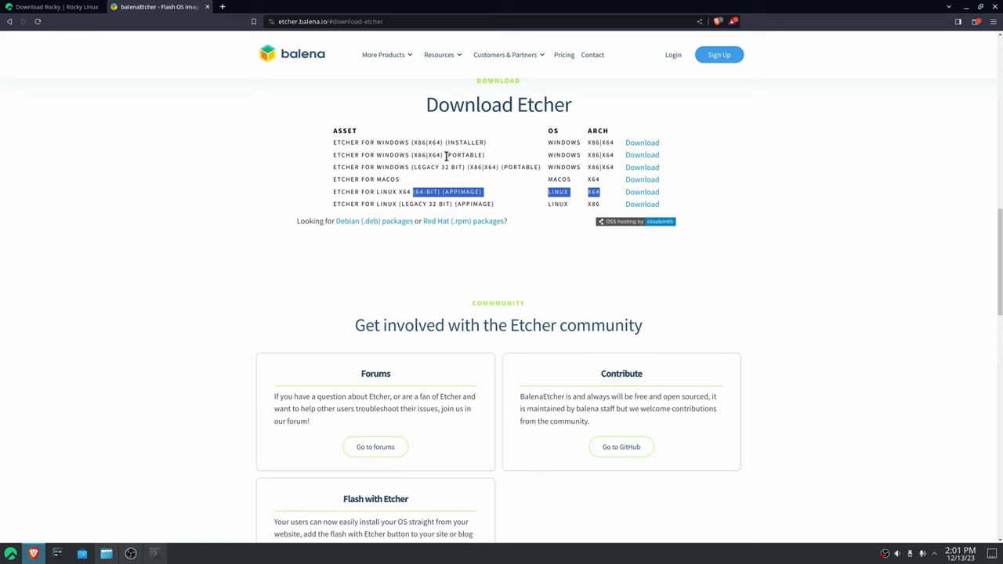
left_click_drag(398, 156, 615, 156)
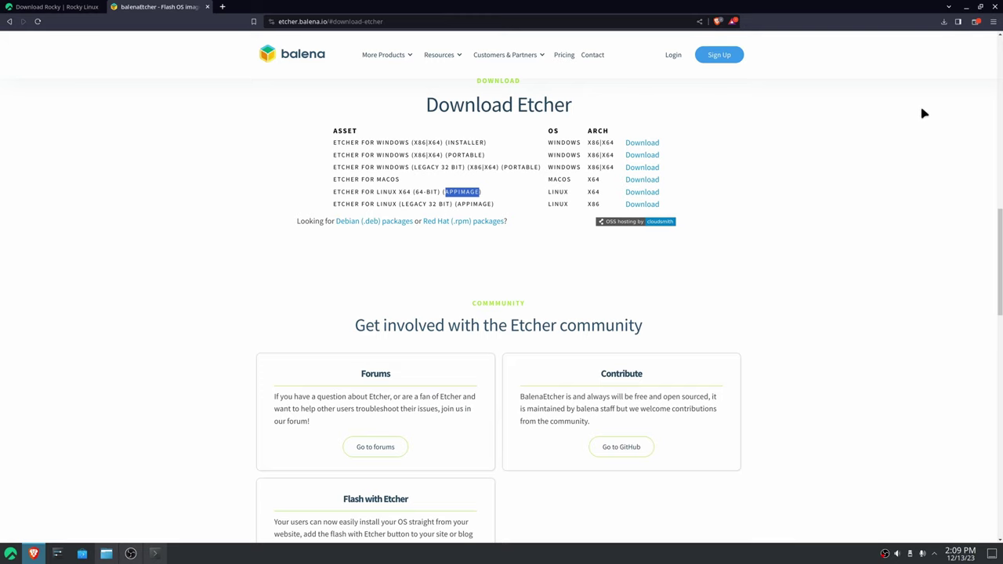
Step: Show the downloaded balenaEtcher-1.18.11-x64.appimage in its folder and check whether its permissions allow execution
left_click(944, 22)
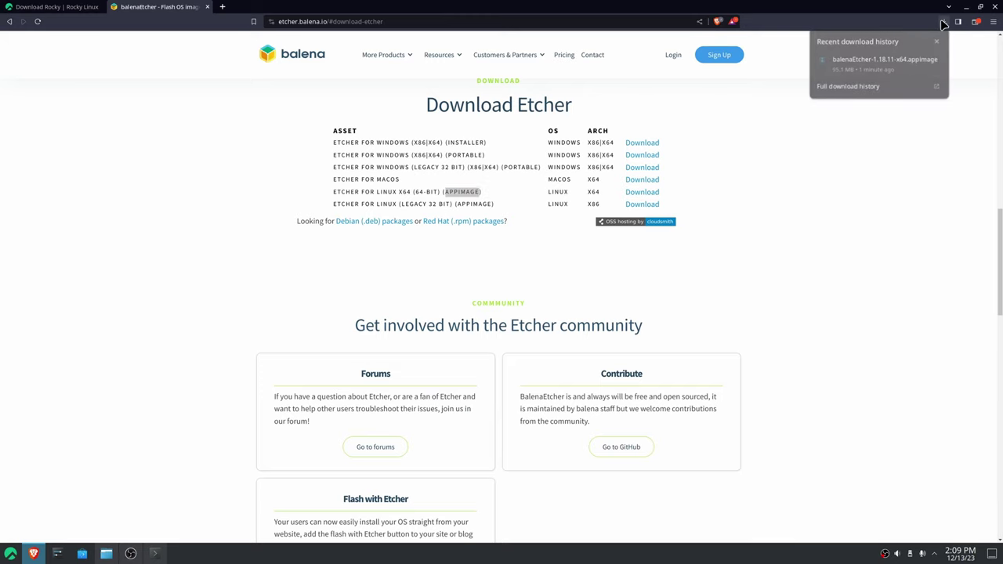
left_click(924, 60)
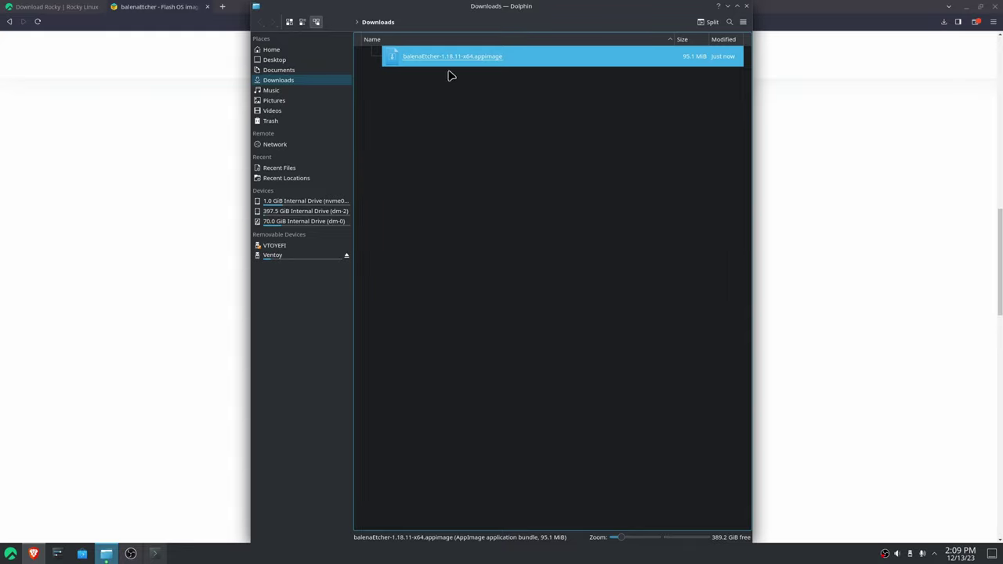
right_click(418, 59)
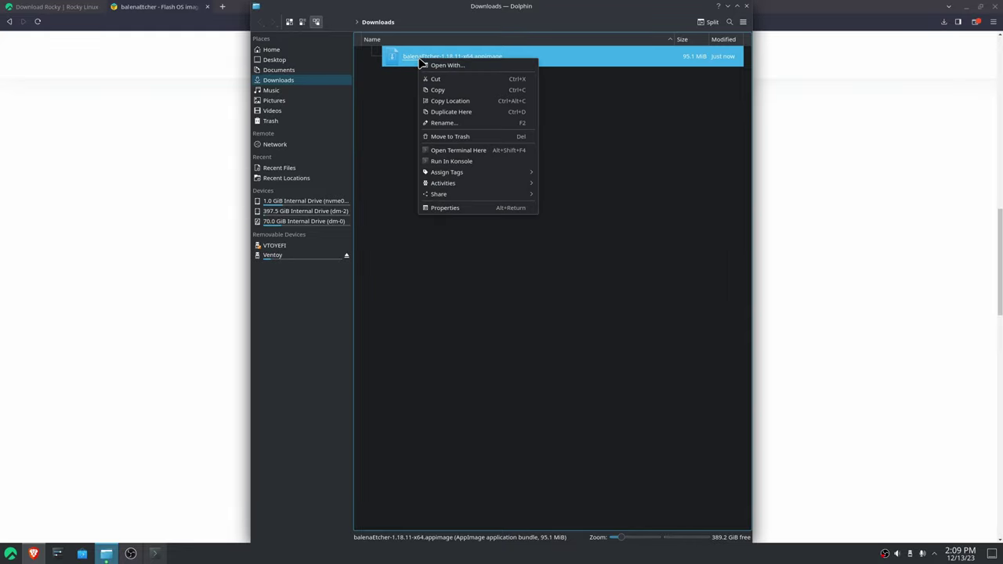
left_click(464, 209)
left_click(455, 172)
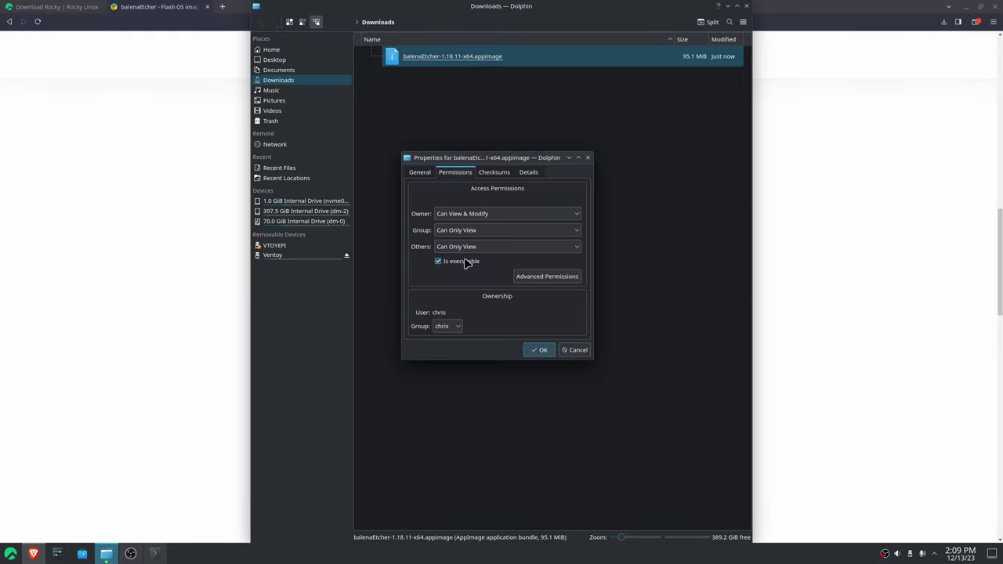
left_click(576, 350)
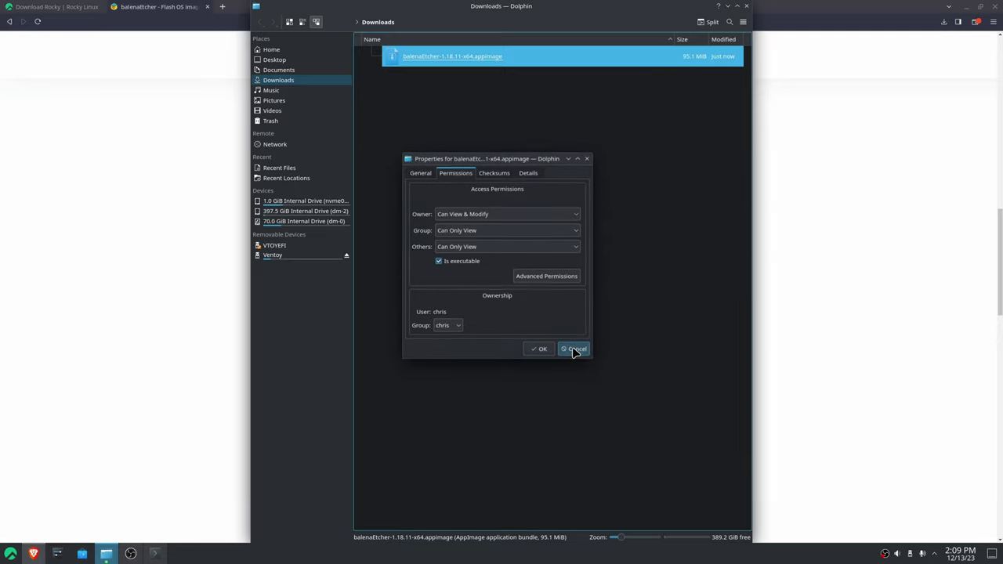
Step: Execute the balenaEtcher AppImage with "Do not ask again" enabled
double_click(398, 64)
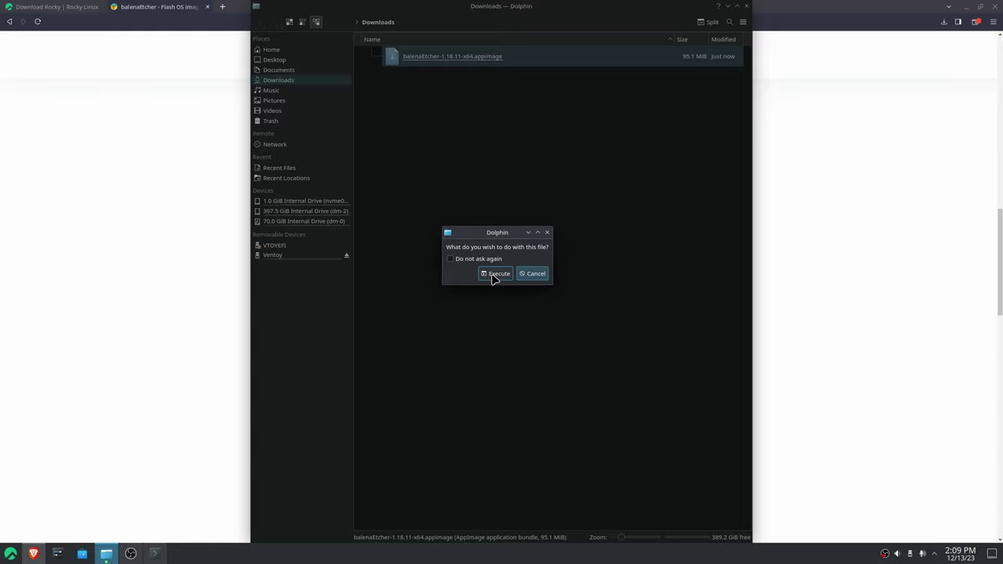
left_click(450, 260)
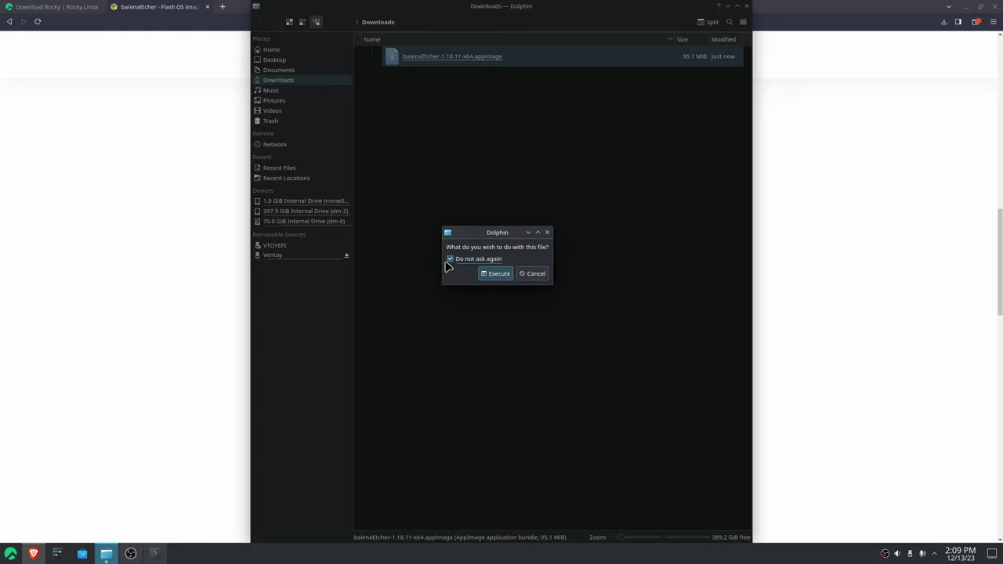
left_click(494, 275)
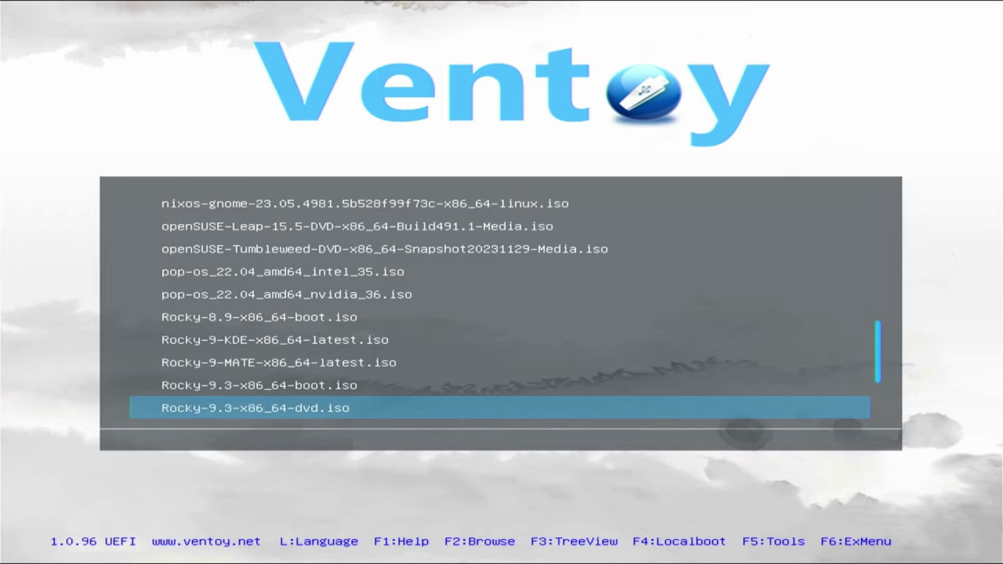
Step: Boot Rocky-9.3-x86_64-dvd.iso in normal mode from the Ventoy boot list
key("Down")
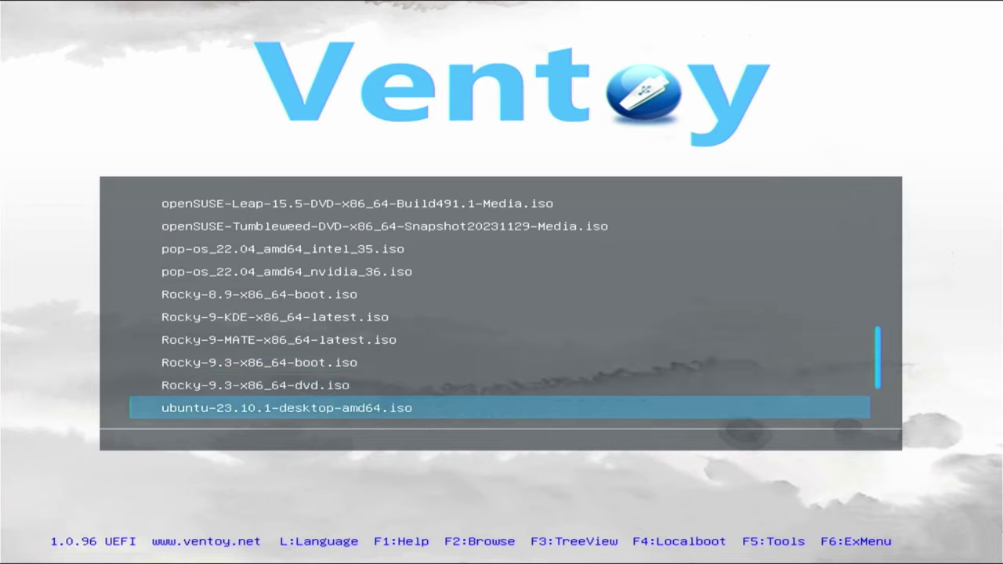
key("Up")
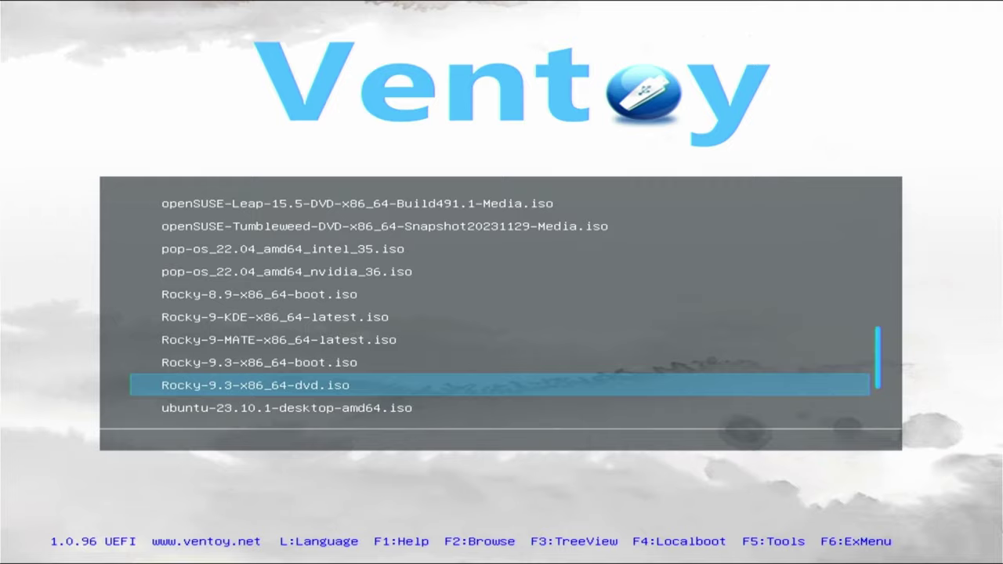
key("Return")
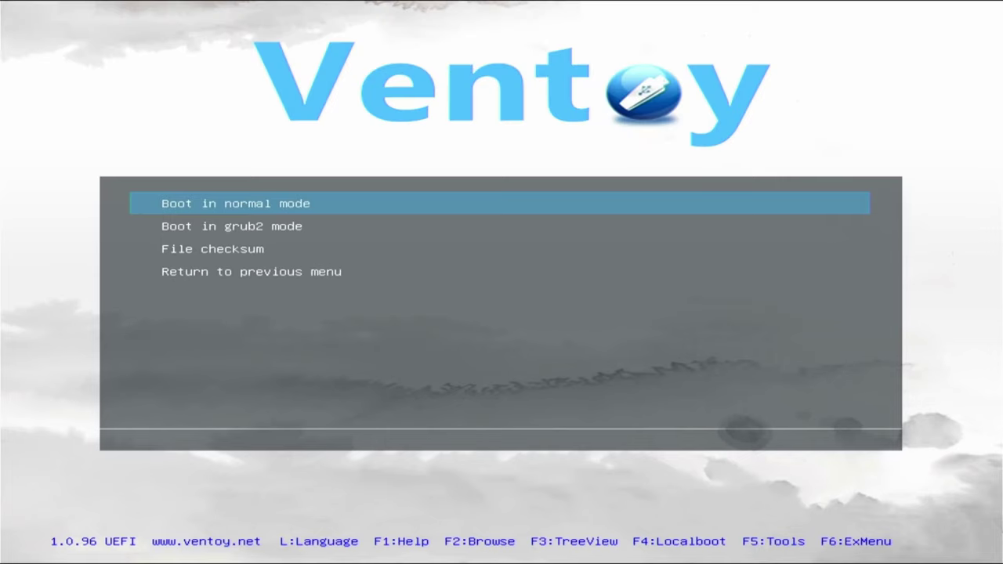
key("Return")
Step: Start "Install Rocky Linux 9.3" without the media test and continue with English (United States) as the installation language
key("Up")
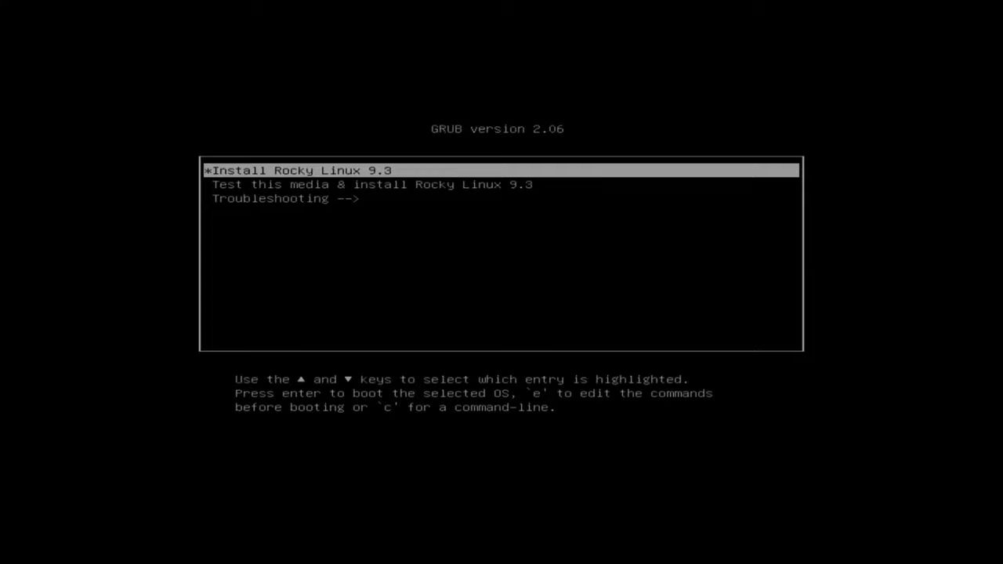
key("Return")
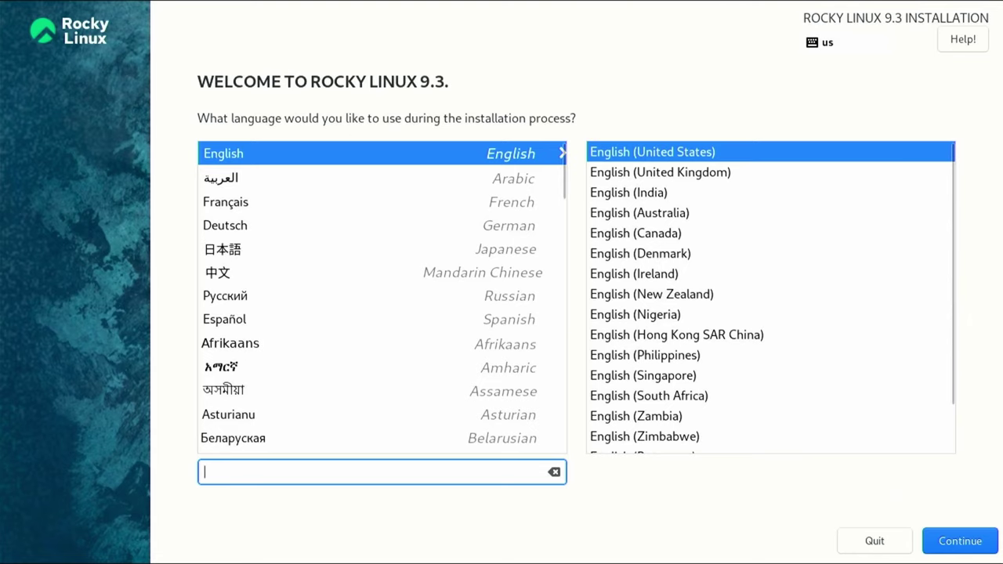
left_click(954, 544)
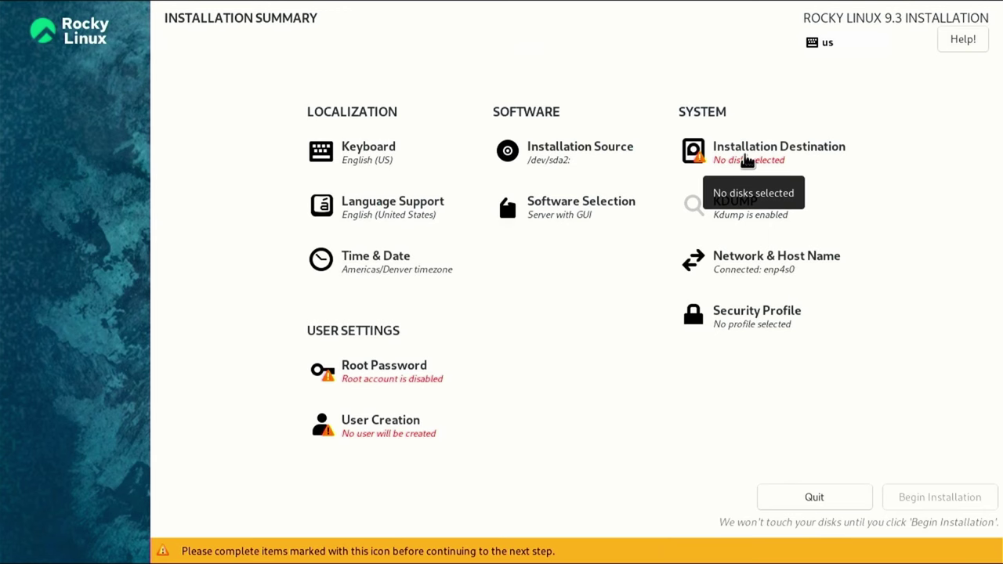
Step: Set the INTEL SSDPEKNU512GZ disk as installation destination with automatic partitioning and reclaim its space by deleting all existing partitions
left_click(747, 161)
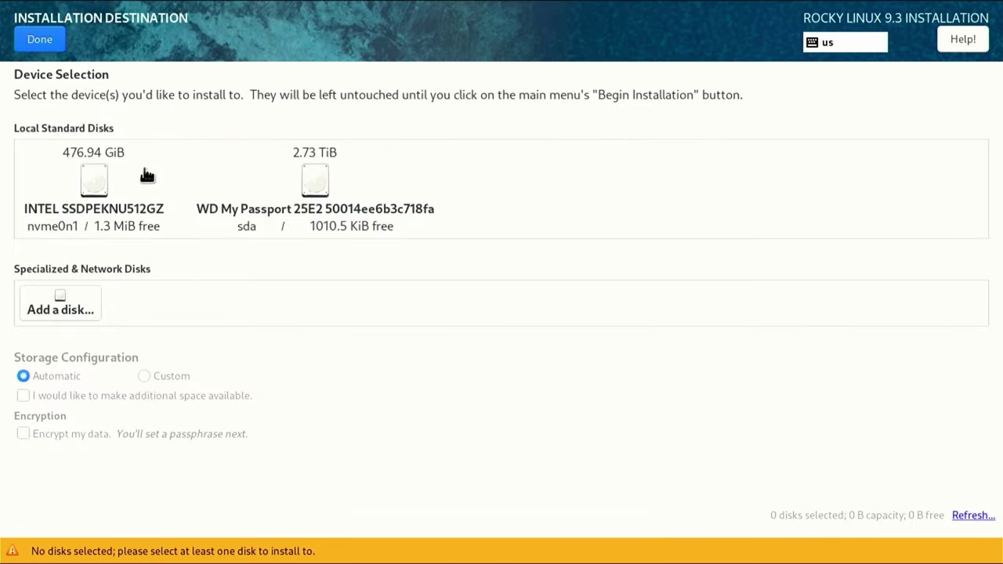
left_click(104, 185)
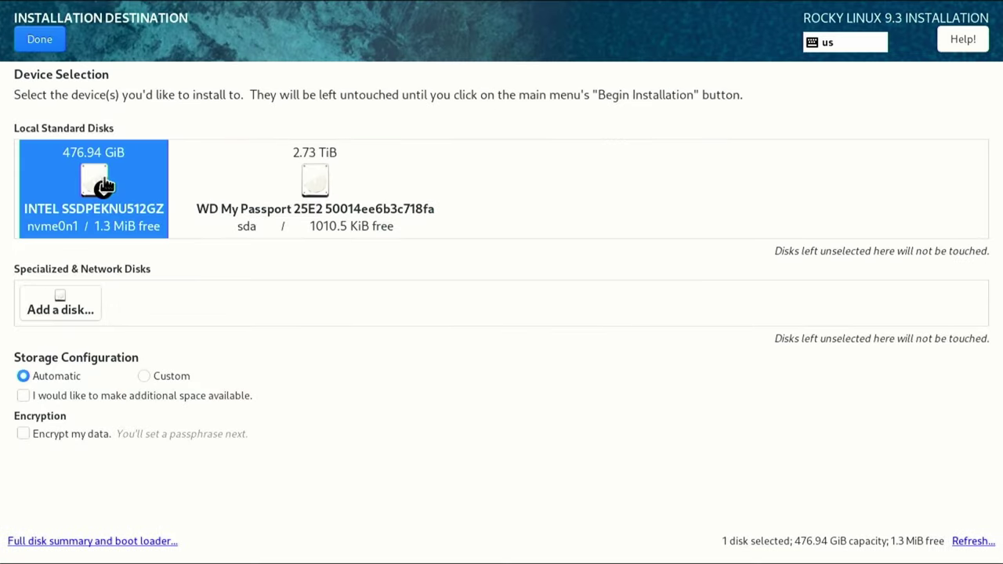
left_click(121, 399)
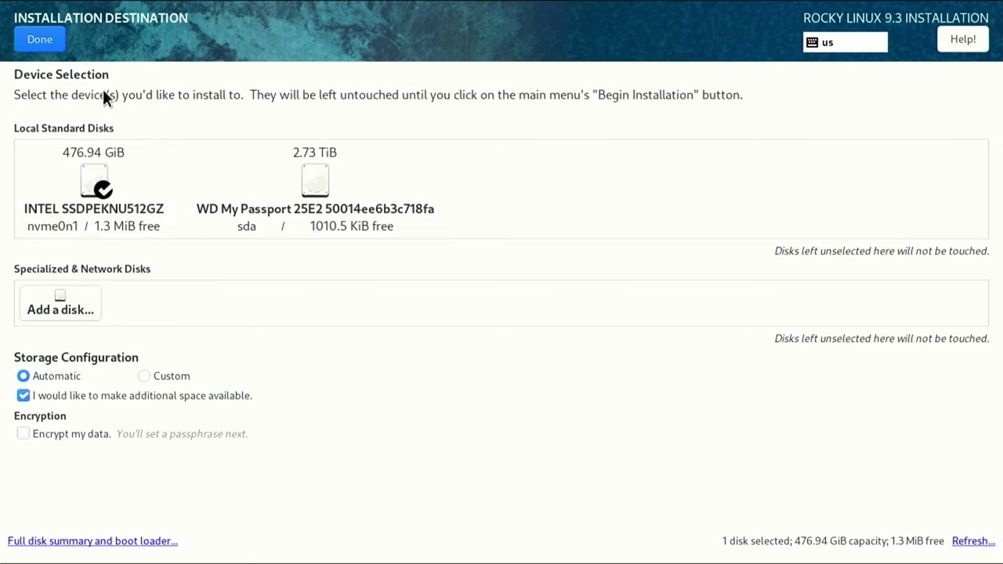
left_click(53, 40)
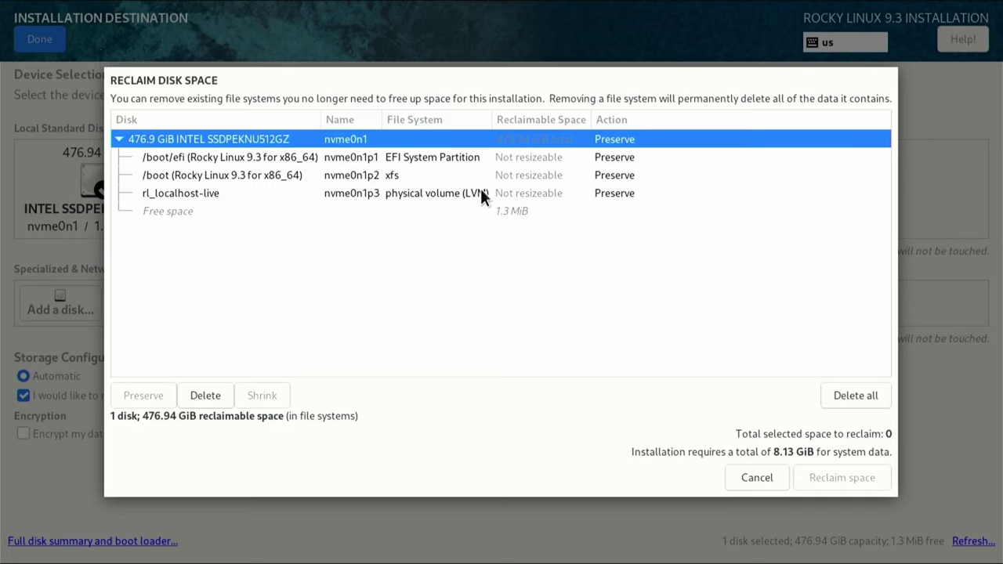
left_click(849, 395)
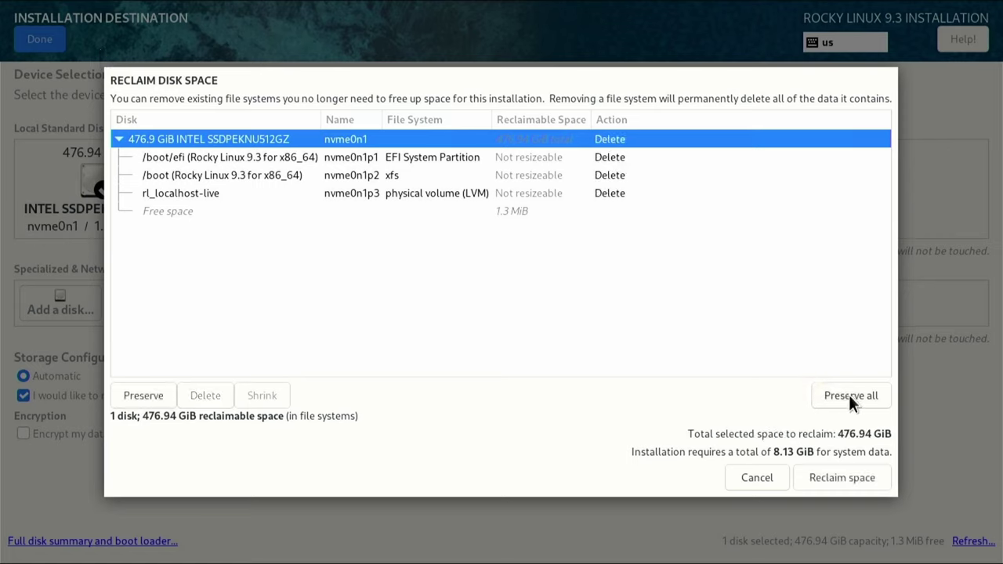
left_click(827, 476)
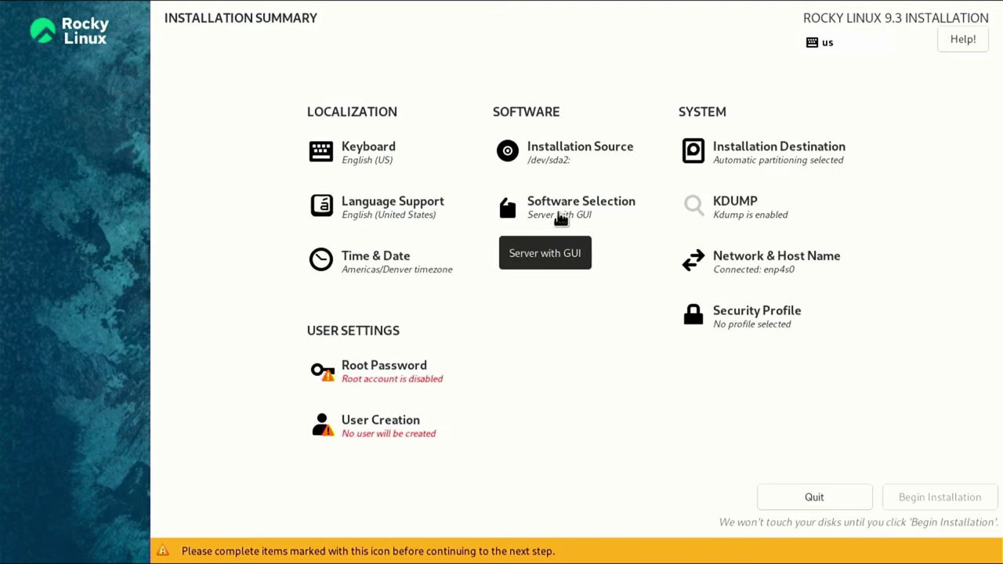
Step: Set the base environment in the software selection to Server without any additional software
left_click(557, 221)
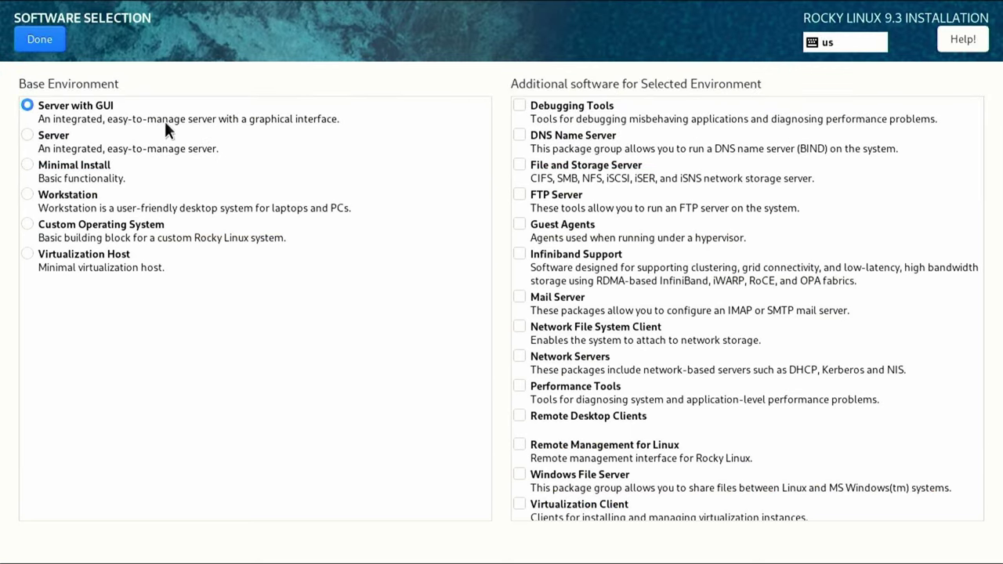
left_click(47, 138)
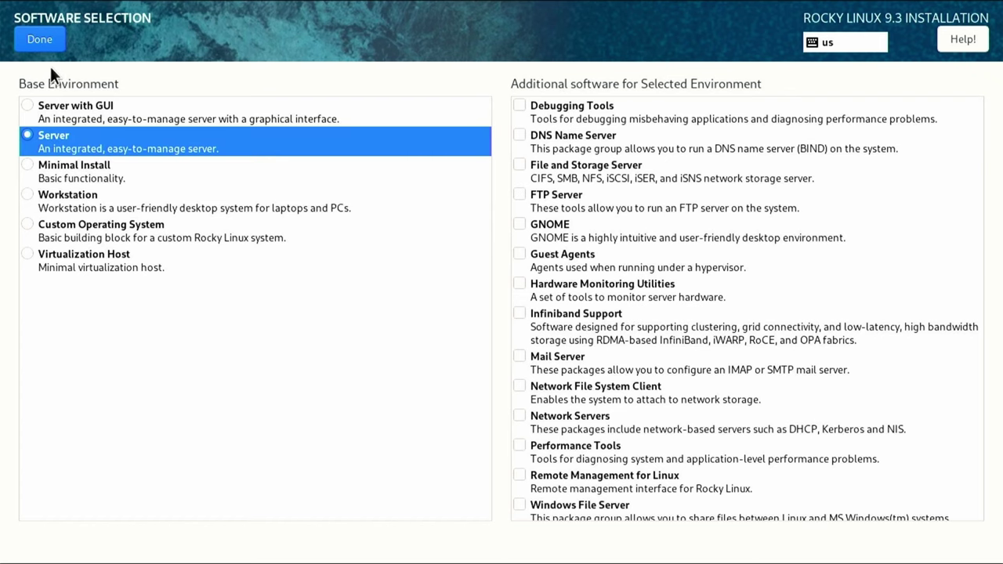
left_click(55, 40)
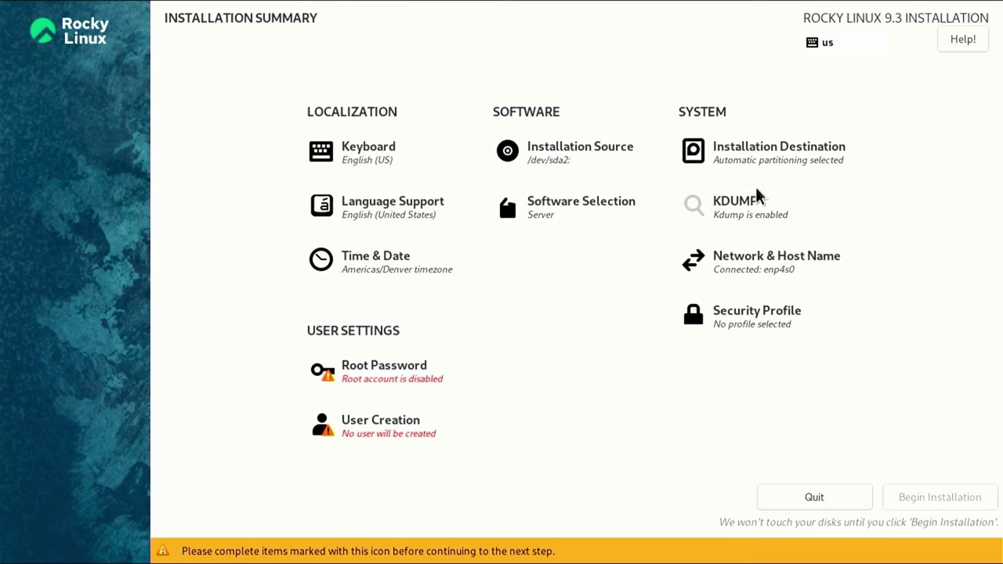
Step: Disable kdump in the installation settings
left_click(743, 202)
left_click(42, 112)
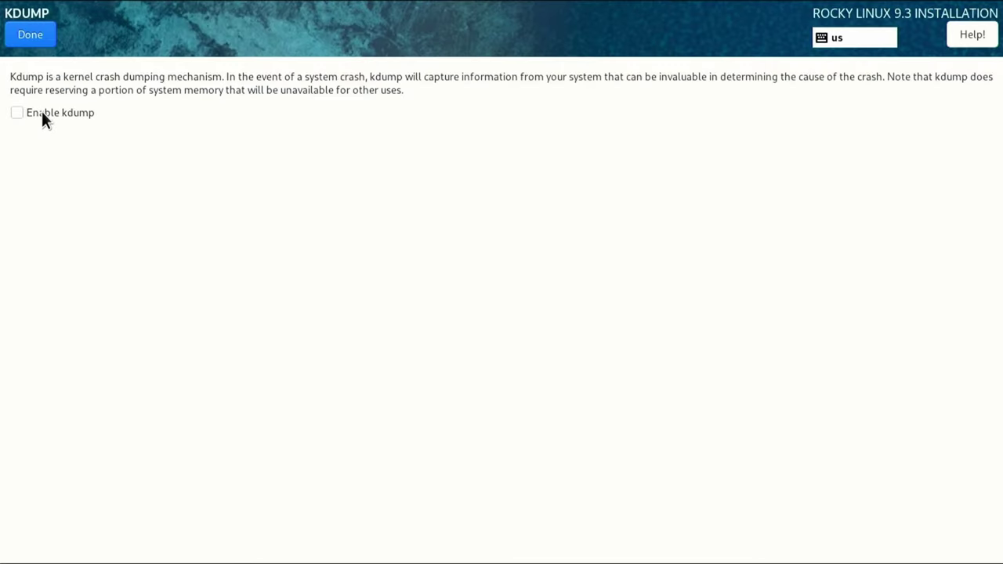
left_click(42, 36)
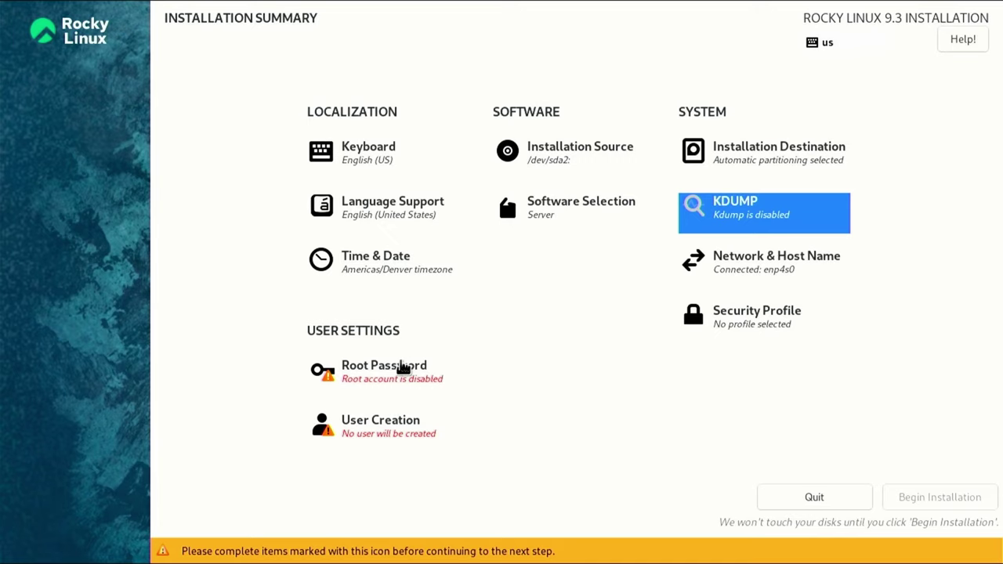
Step: Set and confirm the root password, leaving the root account unlocked and root SSH login with password disallowed
left_click(398, 372)
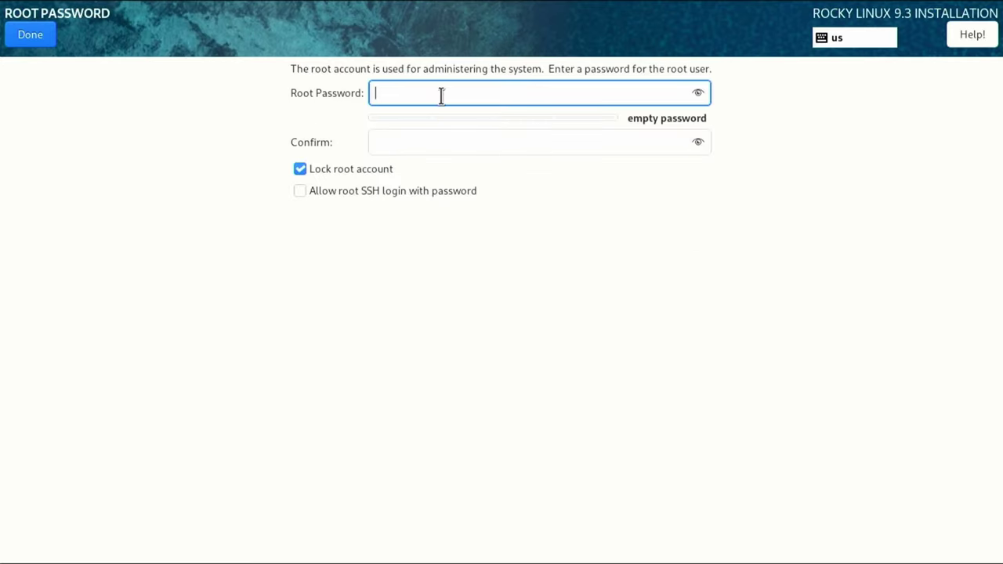
type("••••••••••")
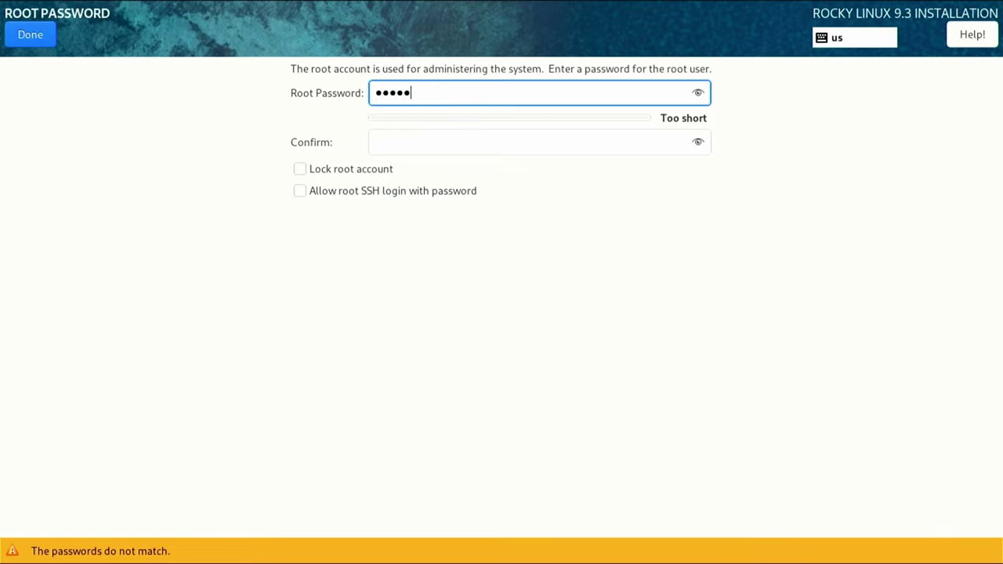
key("Tab")
type("••••••••••")
left_click(45, 36)
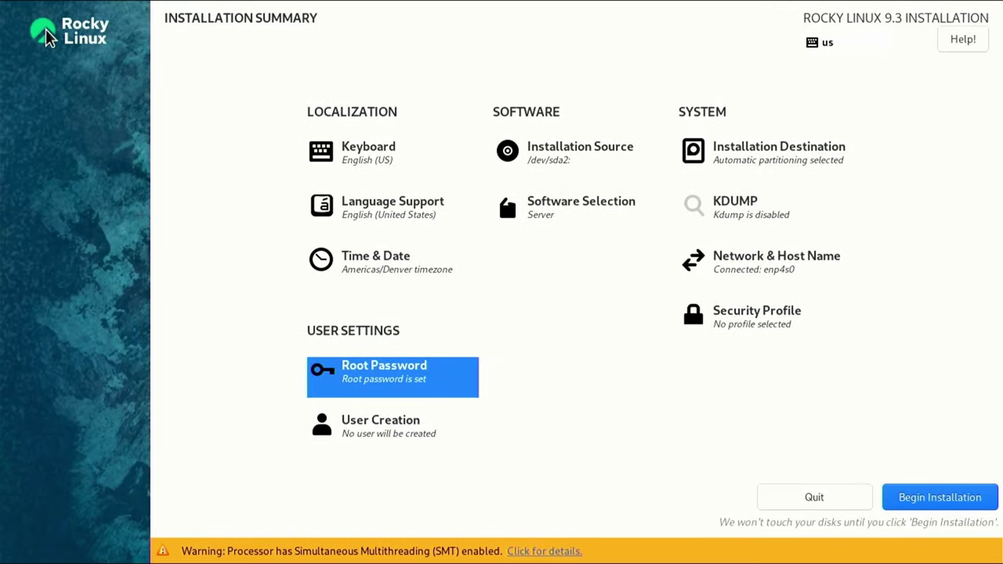
Step: Enter the full name and user name of a new user account and make this user administrator
left_click(392, 427)
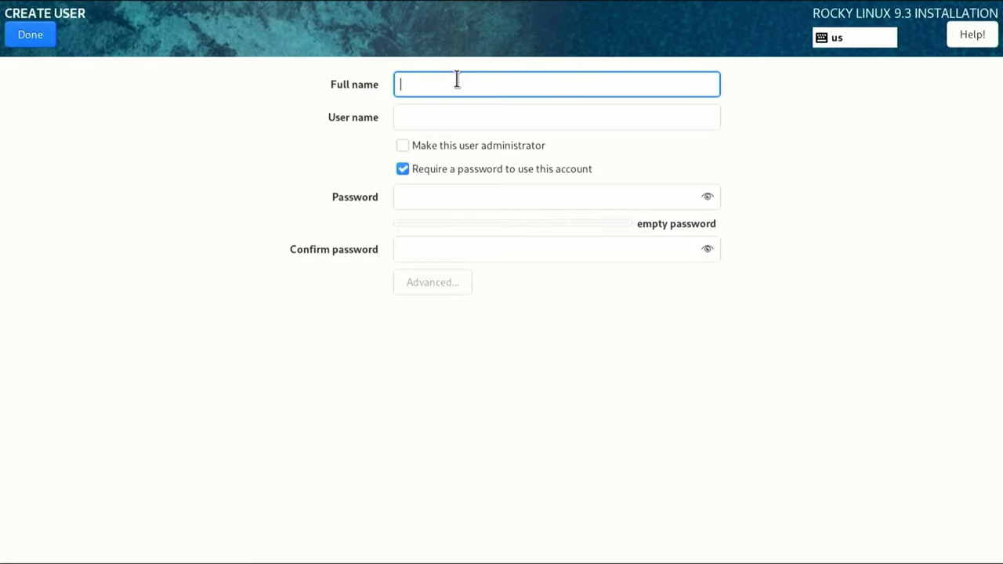
type("The Linux IT")
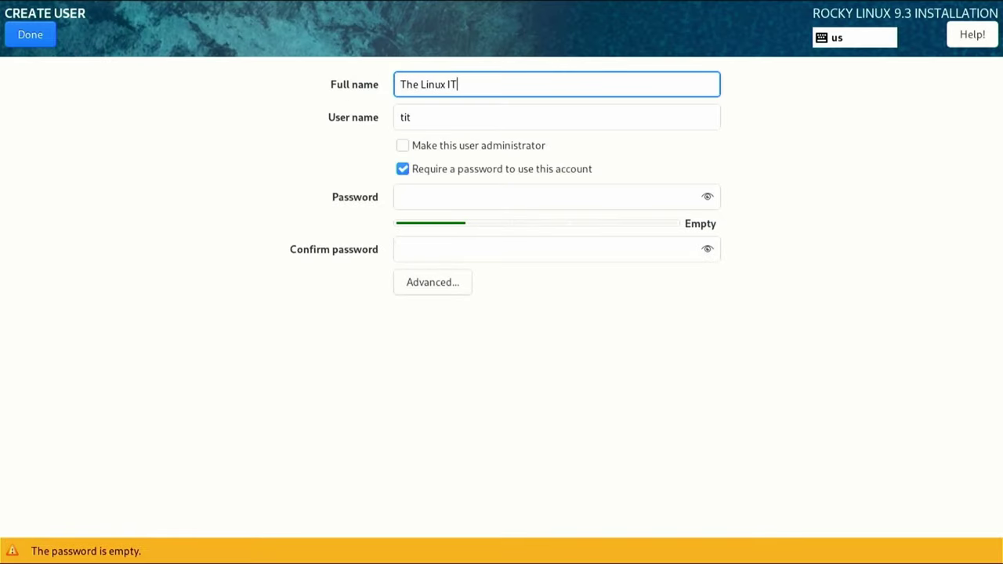
type(" Guy")
key("Tab")
type("thel")
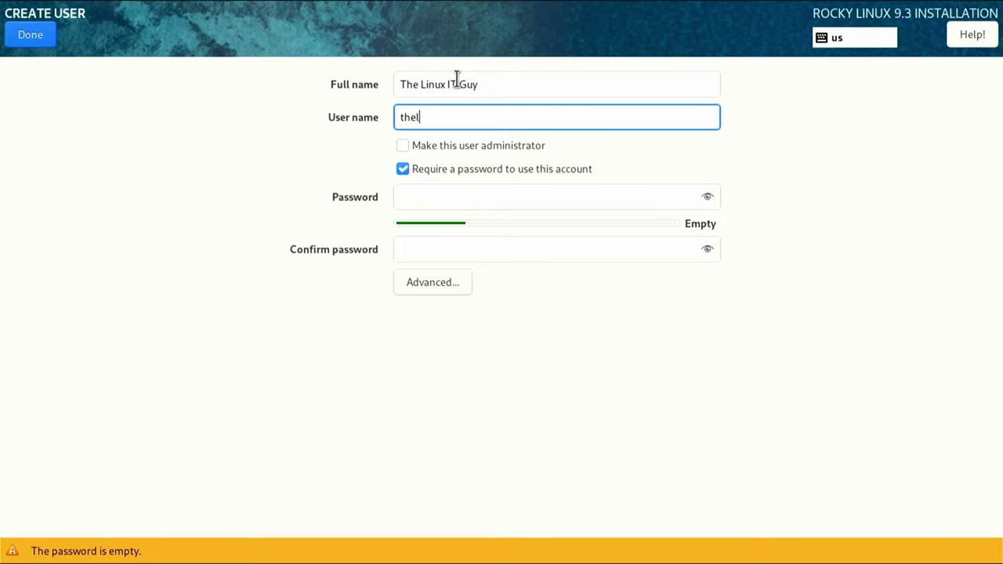
type("inuxitguy")
left_click(416, 144)
Step: Enter and confirm the new user's account password, finish the user creation and begin the installation
left_click(450, 197)
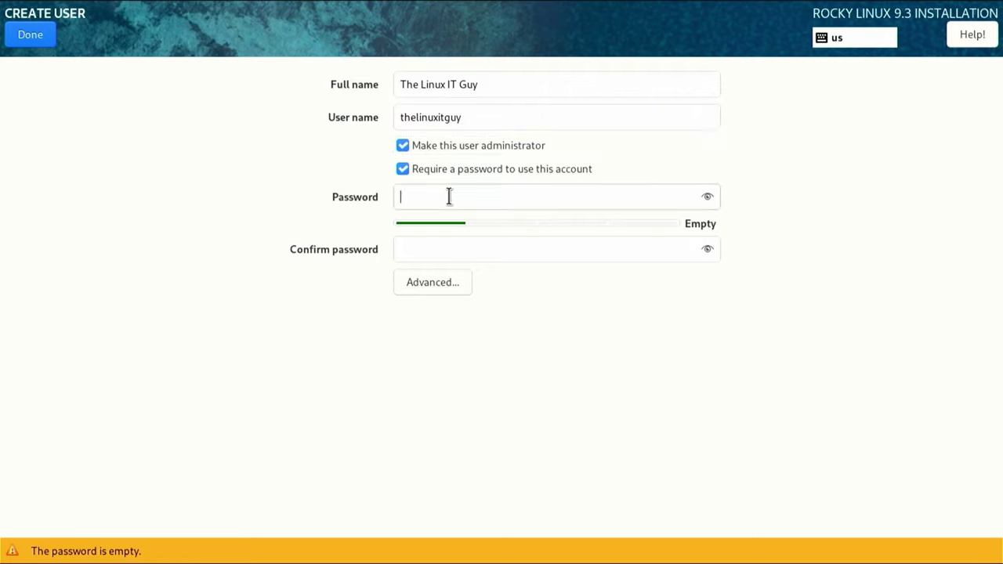
type("••••••••••")
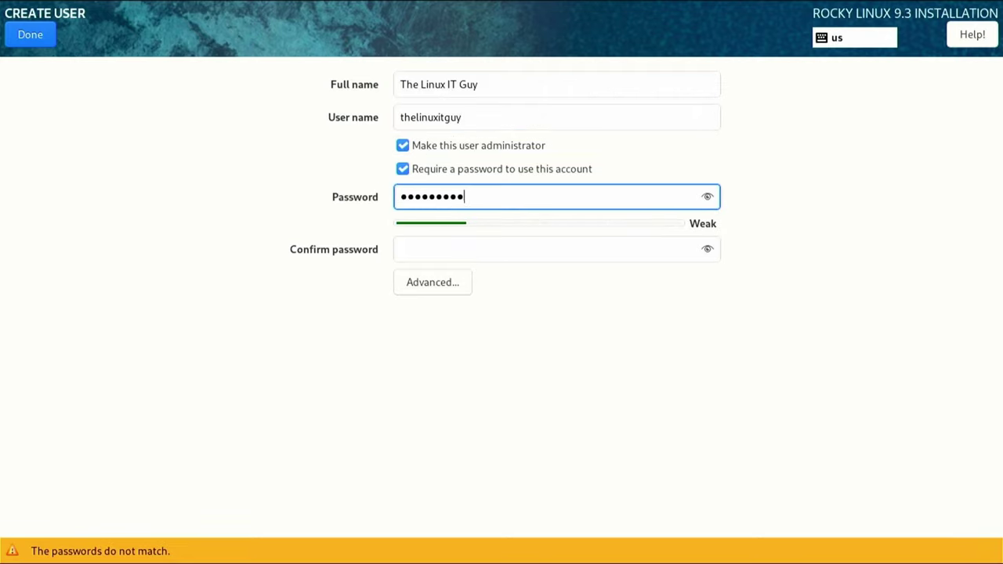
key("Tab")
type("•••••••••")
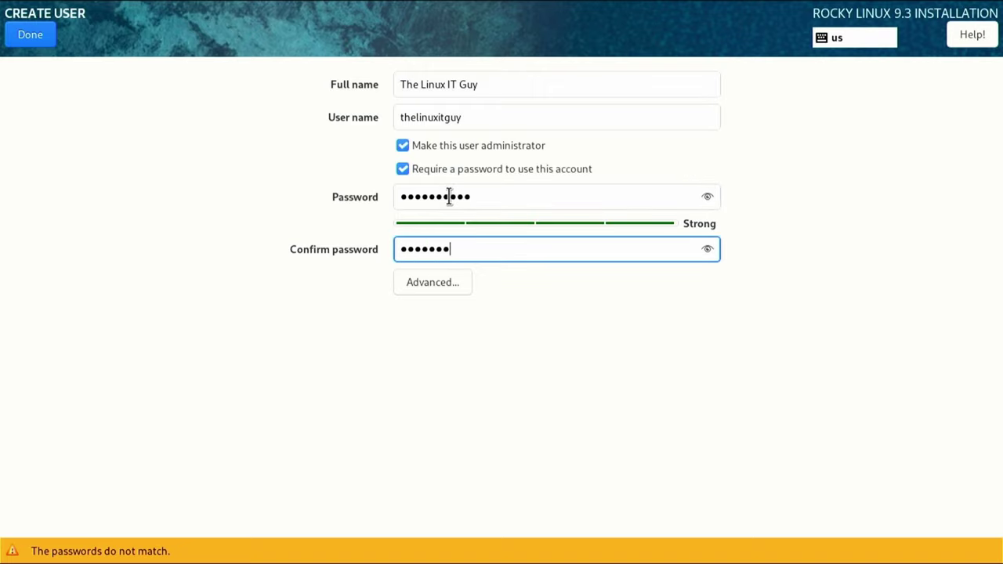
type("•")
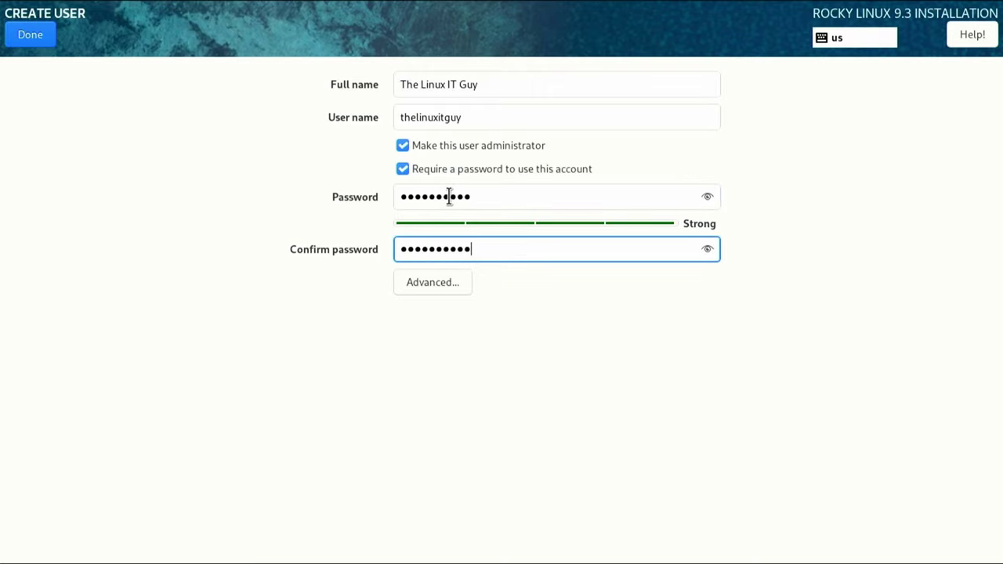
left_click(29, 34)
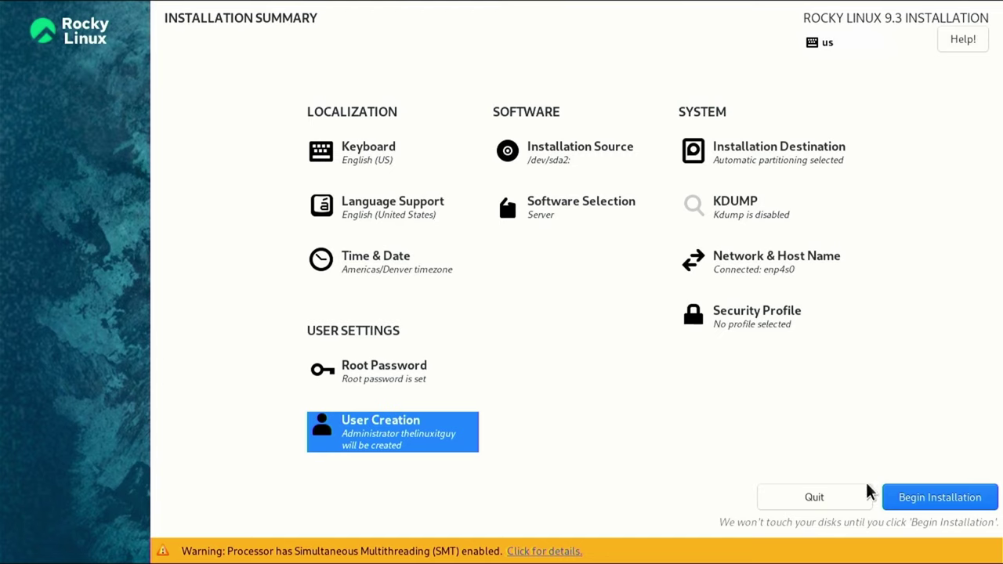
left_click(925, 501)
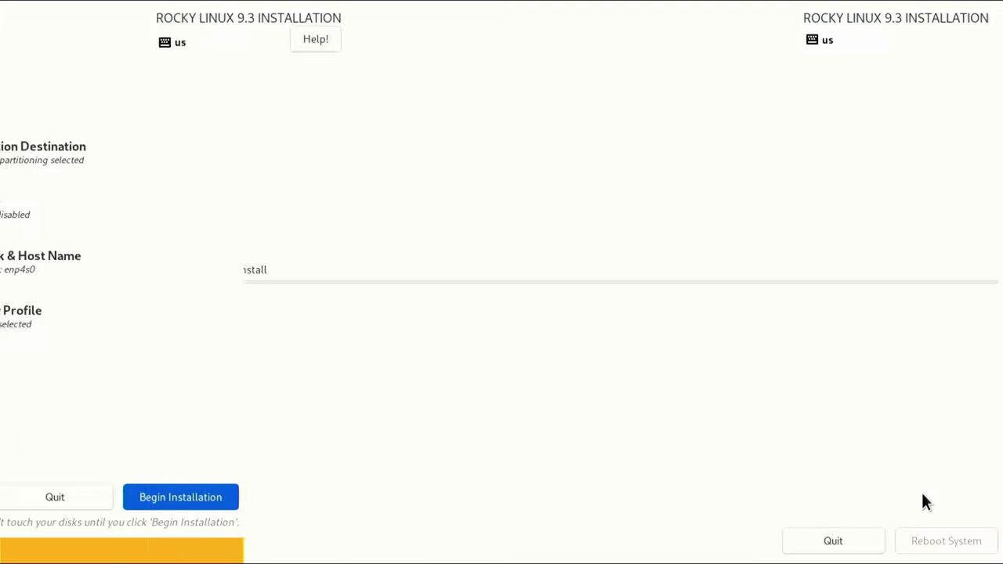
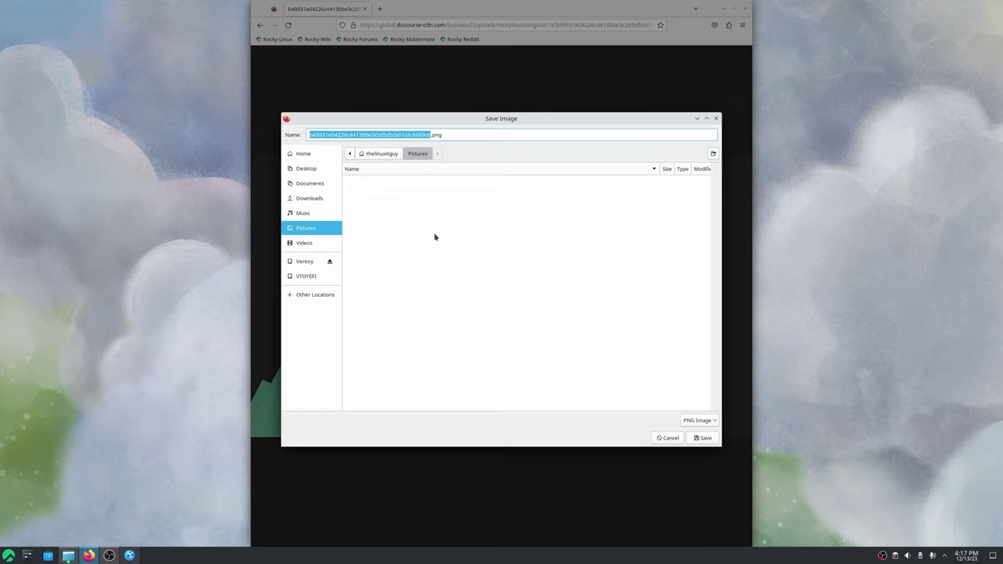
Step: Save the Rocky Linux wallpaper image in the Pictures folder as rocky.png
type("ro")
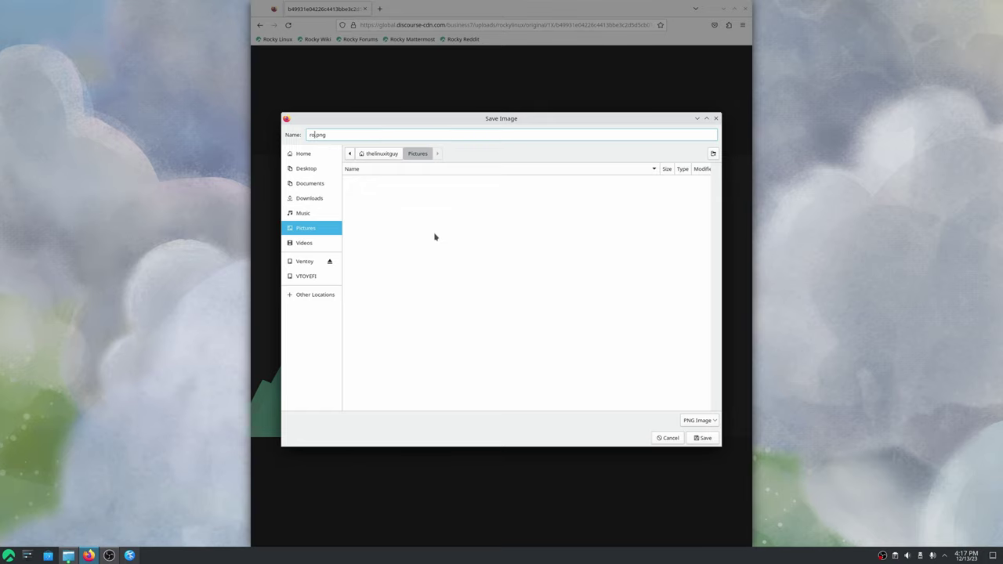
type("cky")
key("Return")
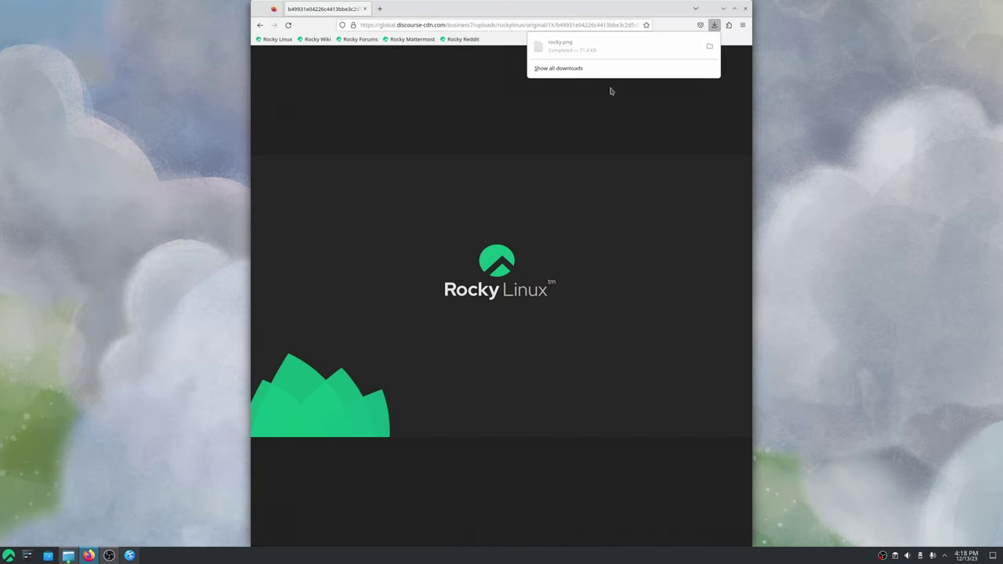
Step: Add rocky.png from Pictures to the desktop wallpapers, set it as the wallpaper and close the browser
right_click(842, 180)
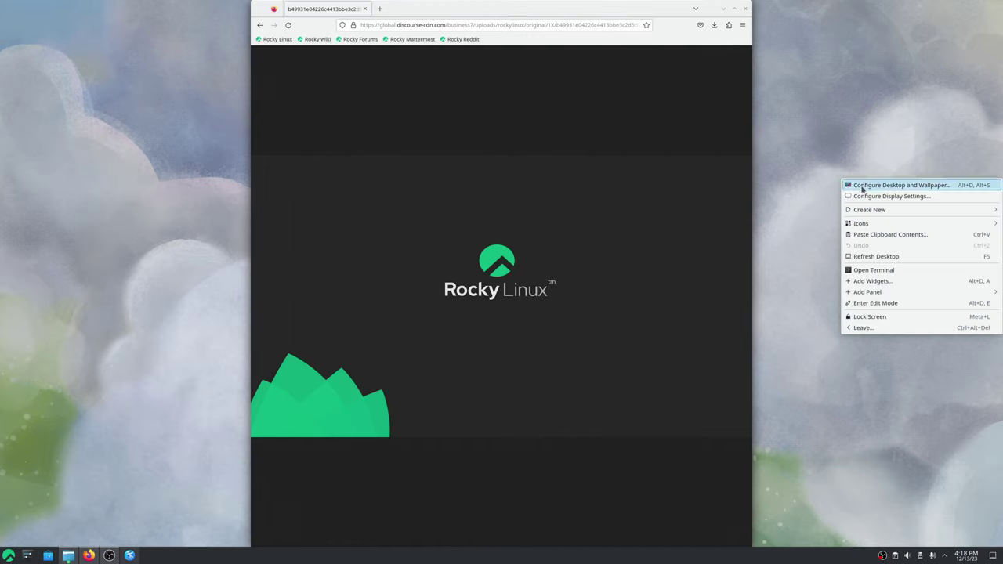
left_click(870, 186)
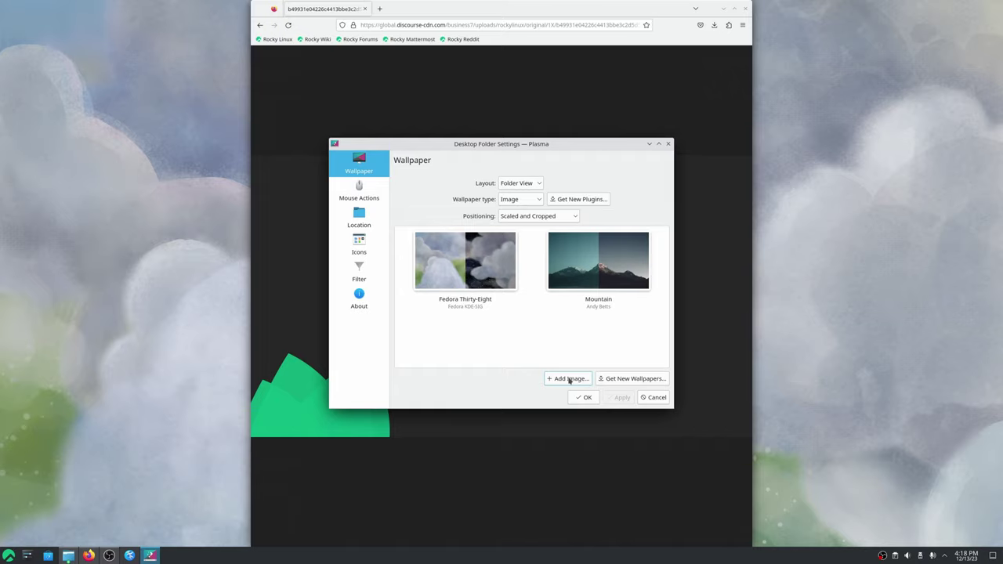
left_click(570, 380)
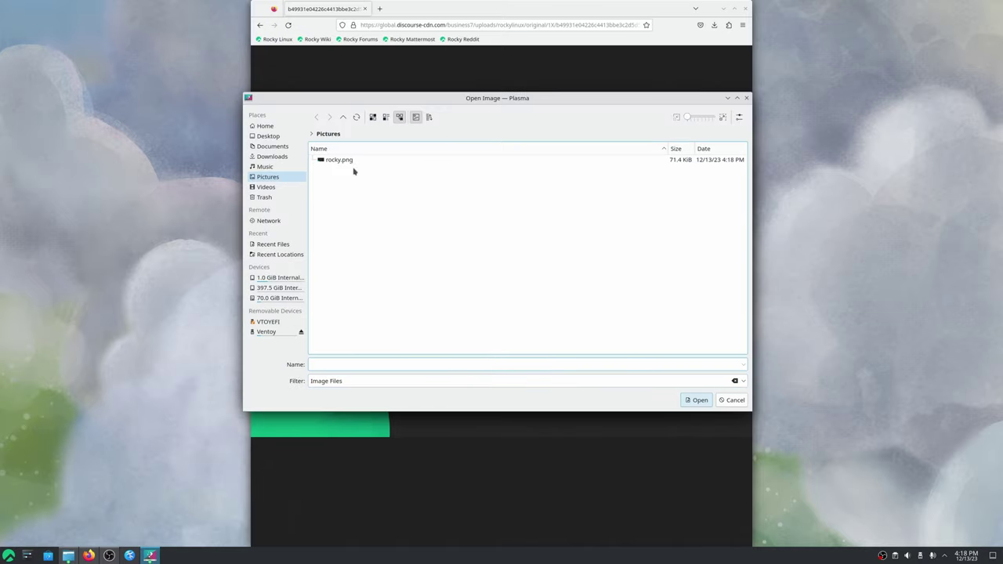
double_click(352, 165)
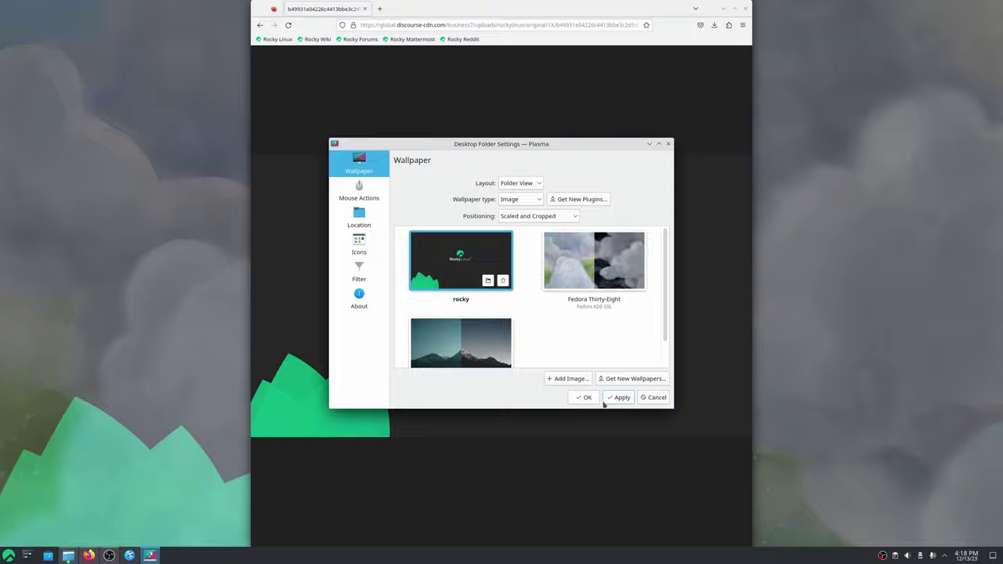
left_click(586, 398)
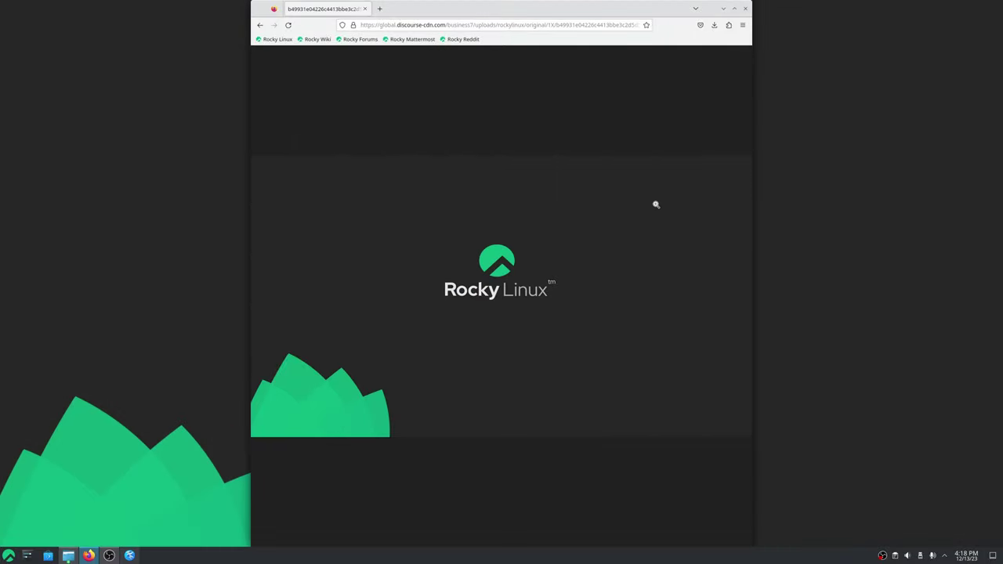
left_click(745, 9)
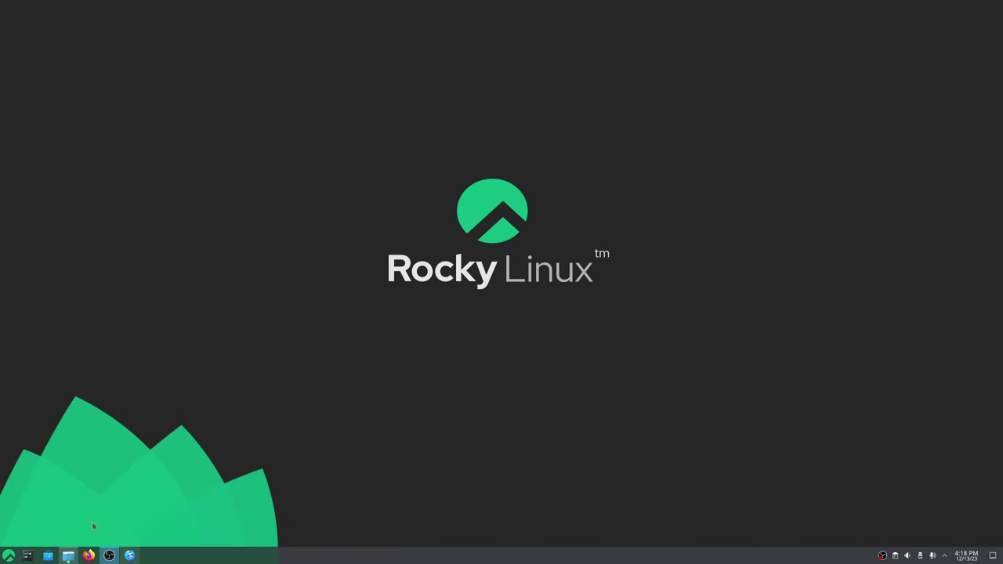
Step: Apply the Breeze Dark global theme with its appearance settings and desktop and window layout, and close the settings
left_click(9, 557)
type("theme")
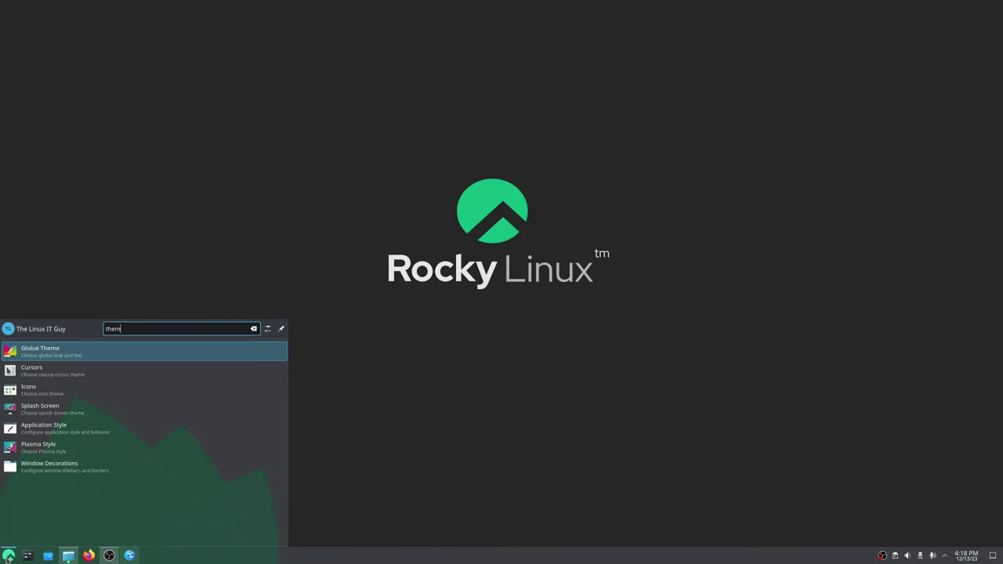
left_click(94, 352)
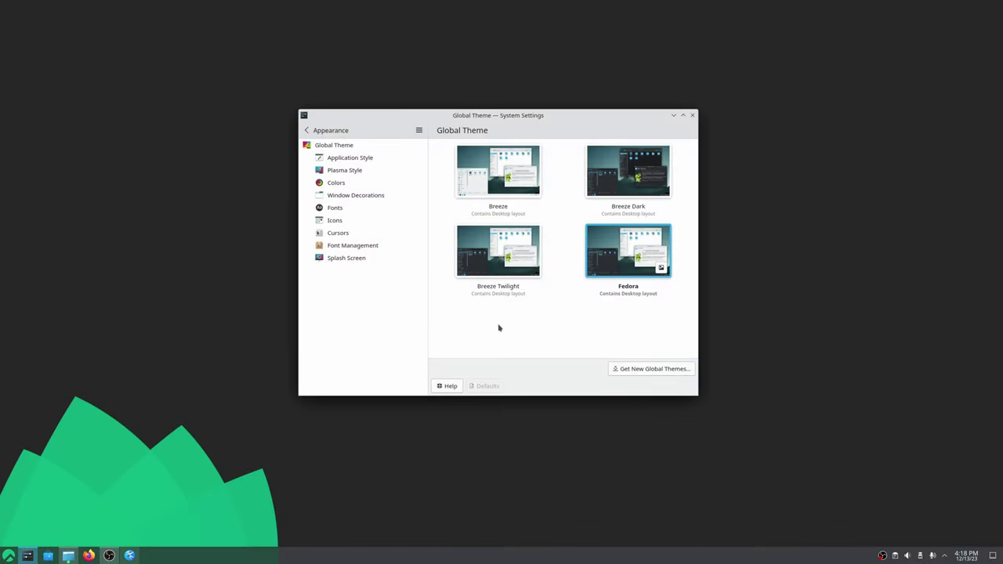
left_click(627, 176)
left_click(488, 272)
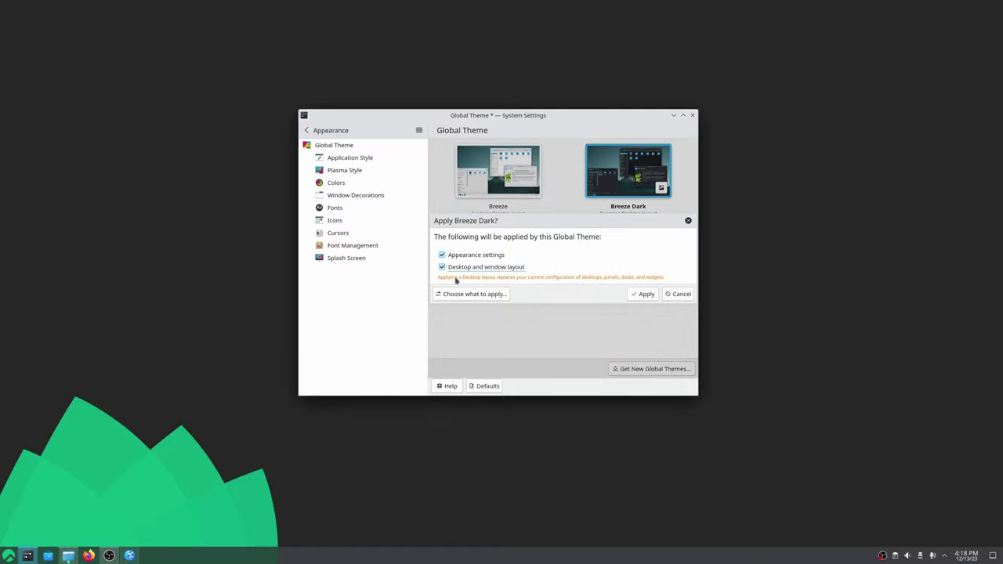
left_click(641, 296)
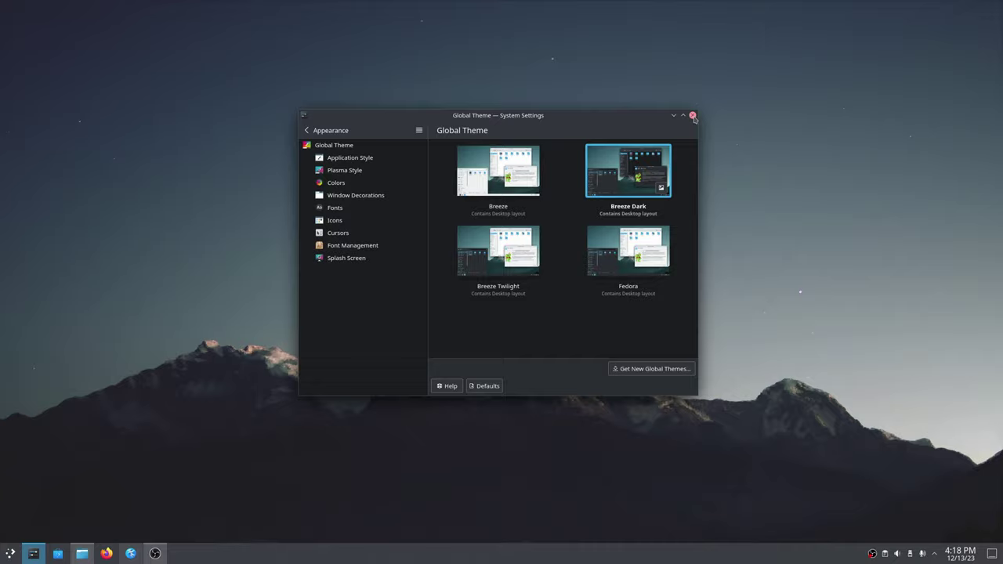
left_click(693, 116)
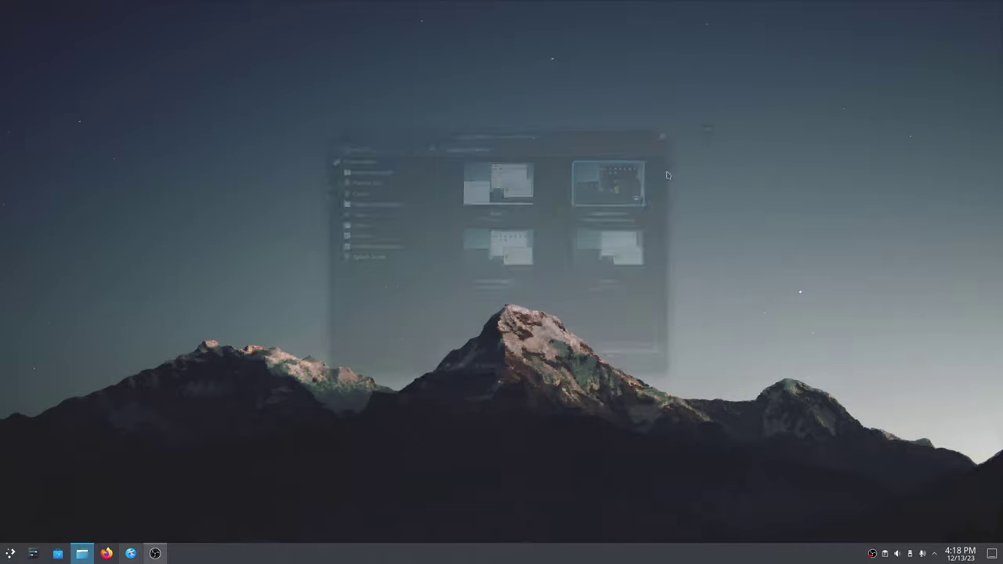
Step: Set the desktop wallpaper back to the rocky image, keeping Scaled and Cropped positioning
right_click(525, 290)
left_click(526, 291)
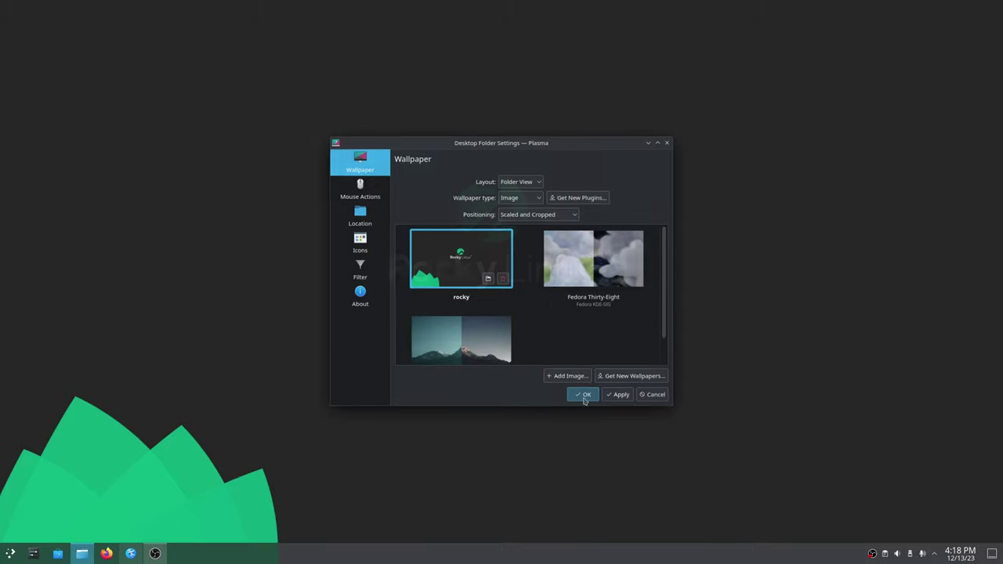
left_click(585, 395)
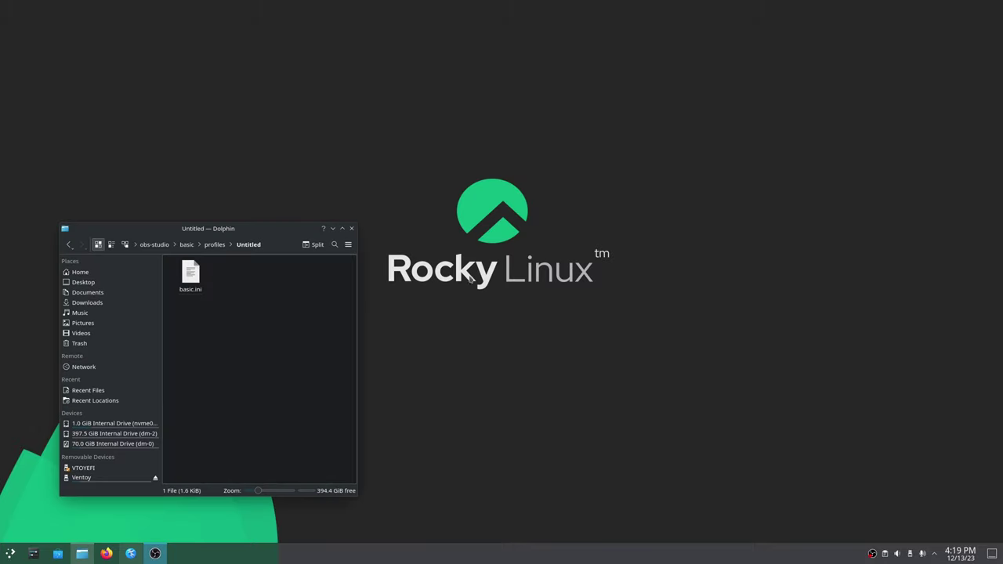
Step: Enter the command sudo dnf install obs-studio in a new Konsole window without running it, and close the window
left_click(20, 553)
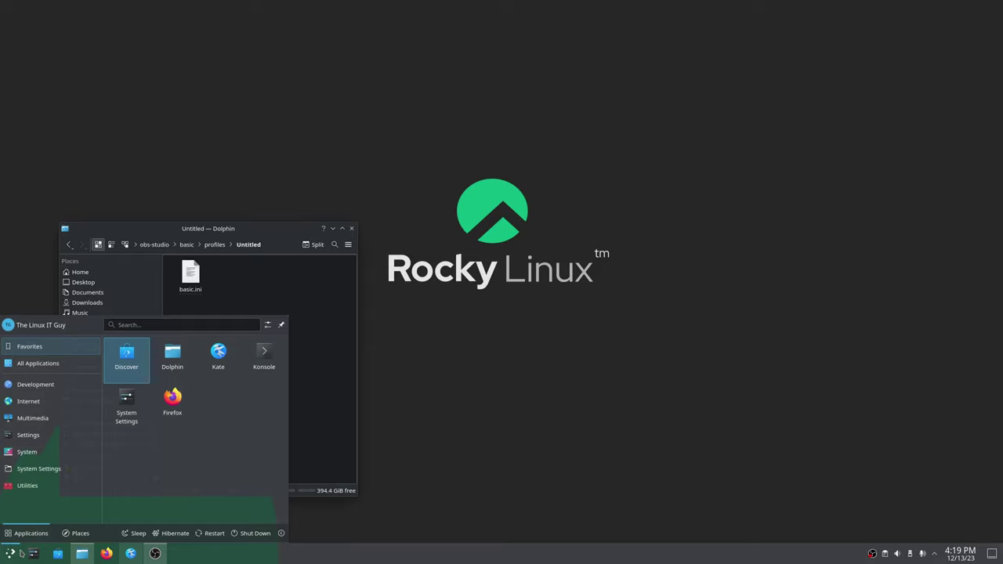
left_click(265, 356)
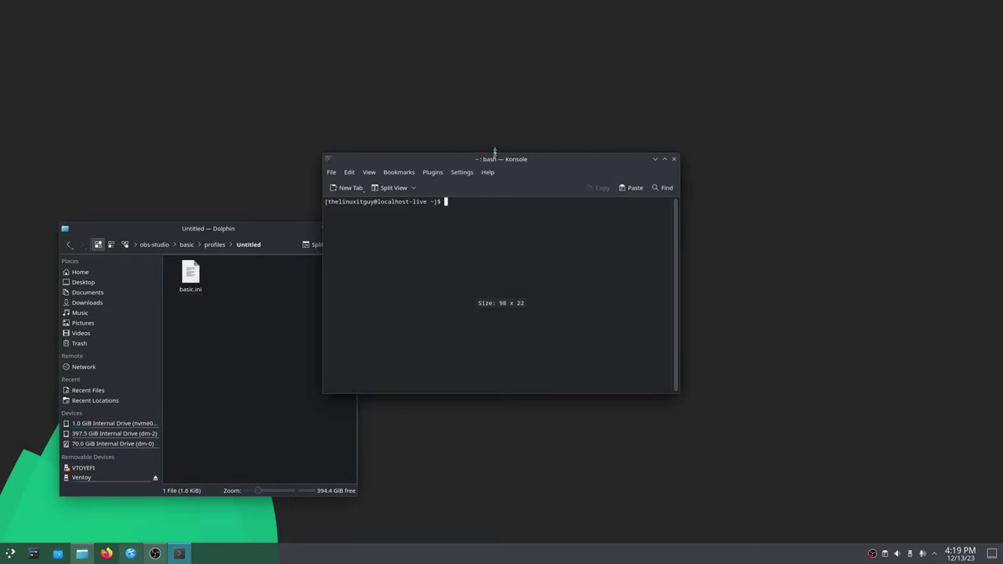
left_click_drag(494, 150, 607, 214)
type("sudo dnf install obs-studio")
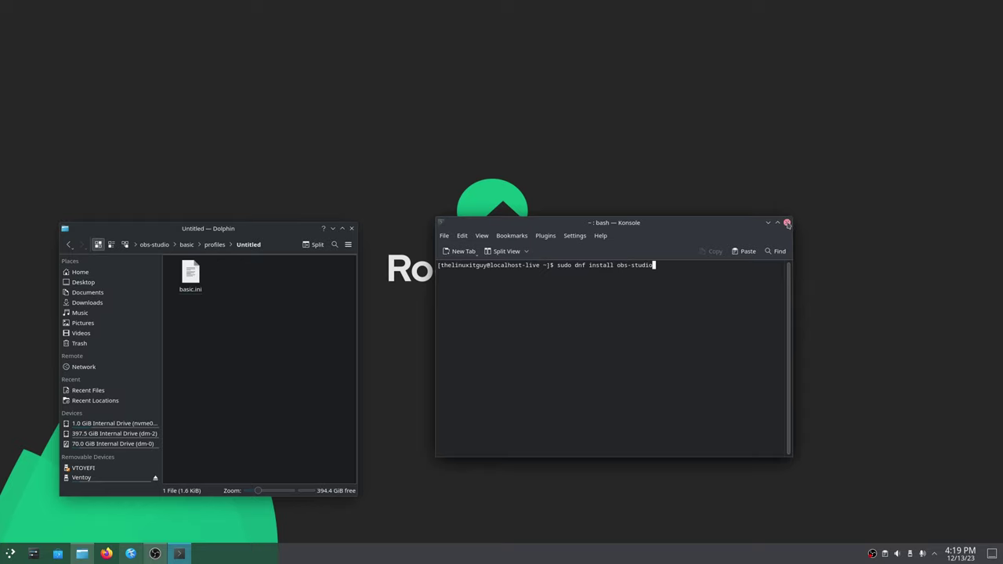
left_click(788, 223)
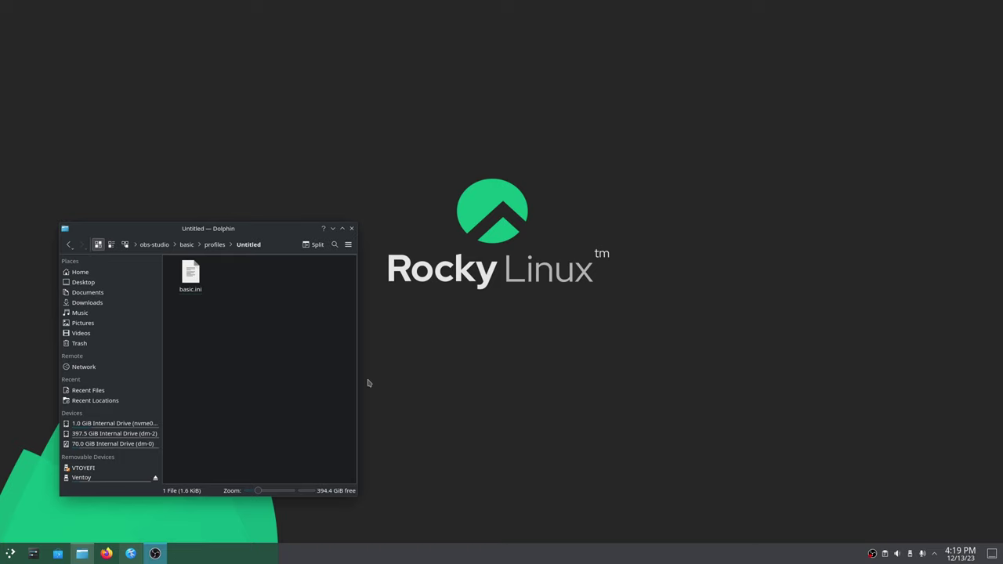
Step: Show the full editable path of the obs-studio/basic/profiles/Untitled folder in Dolphin and highlight its parts
key("ctrl+l")
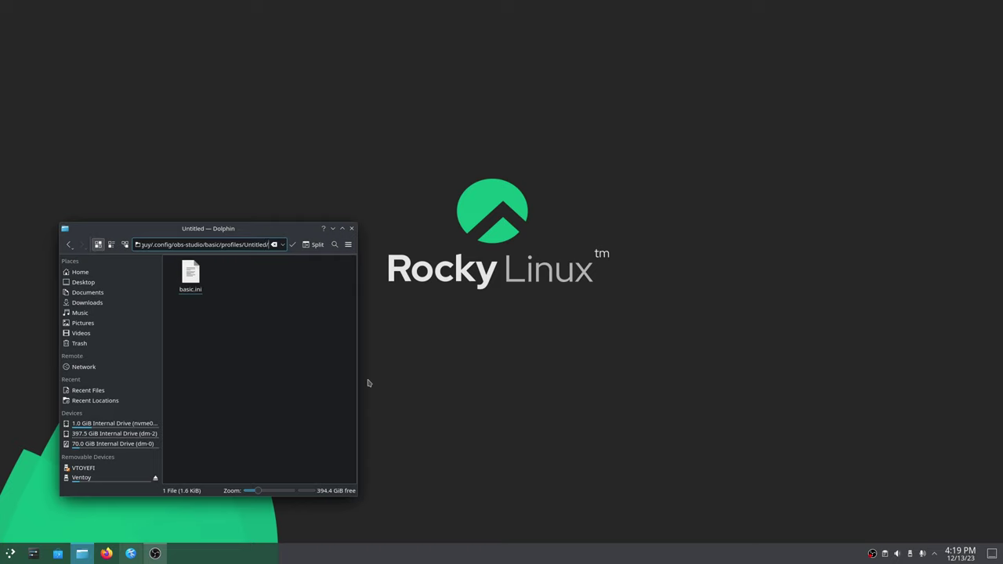
key("ctrl+shift+Left")
key("ctrl+shift+Left")
key("ctrl+shift+Left")
key("ctrl+shift+Left")
key("ctrl+shift+Left")
key("ctrl+shift+Left")
key("ctrl+shift+Left")
key("ctrl+shift+Left")
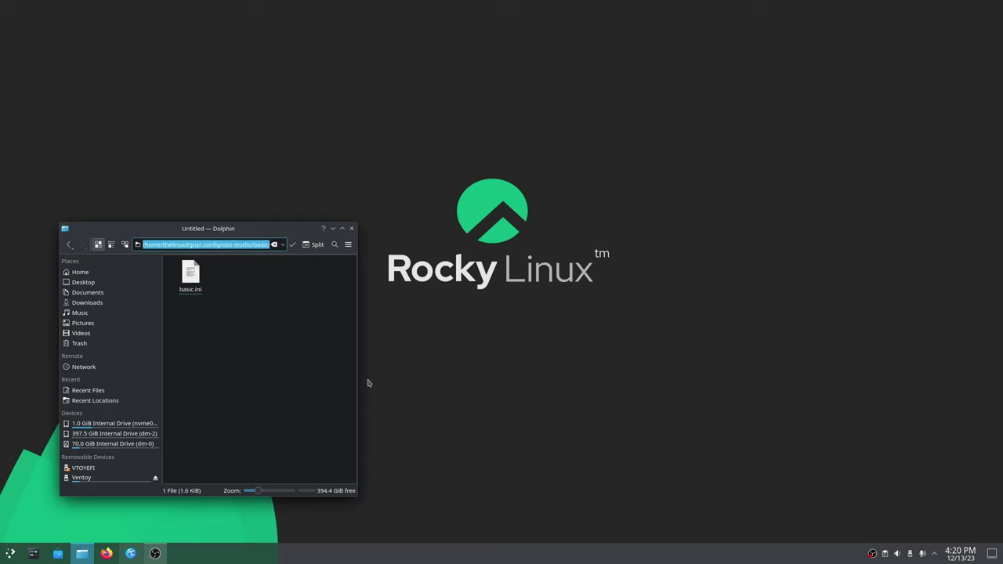
key("End")
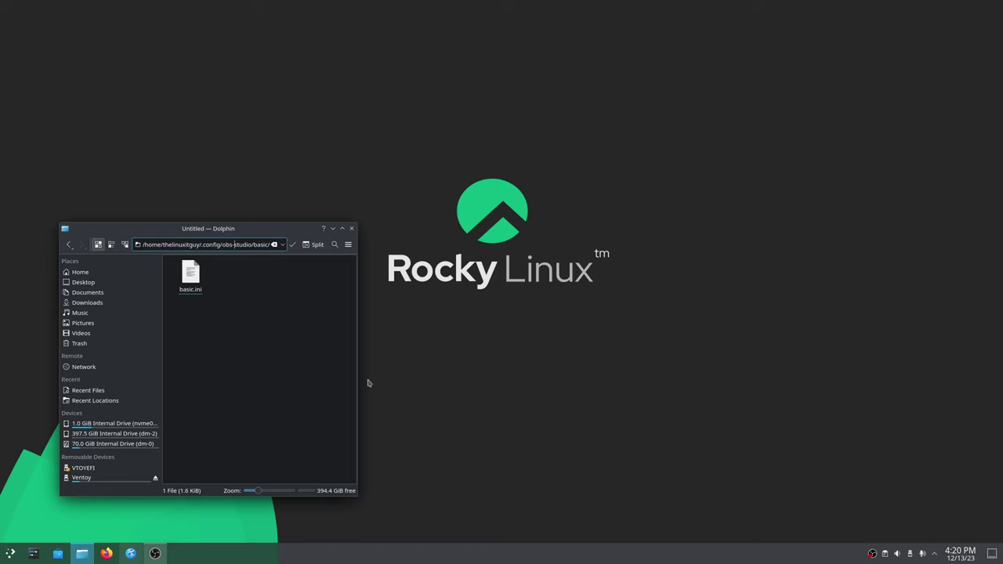
key("ctrl+shift+Left")
key("ctrl+shift+Left")
key("ctrl+shift+Left")
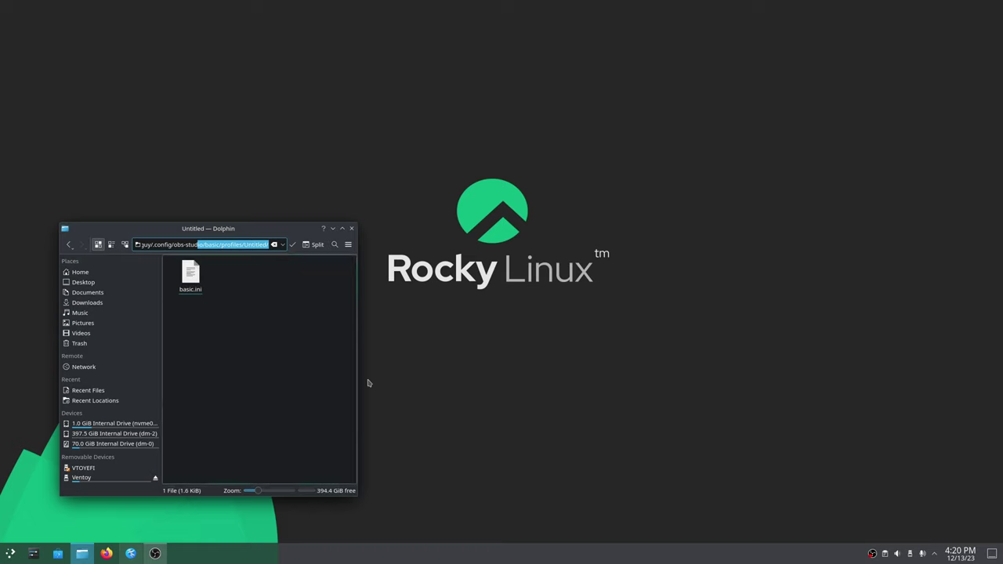
Step: Open basic.ini in Kate and examine the FilePath and RecFormat2 entries of its SimpleOutput section
key("Down")
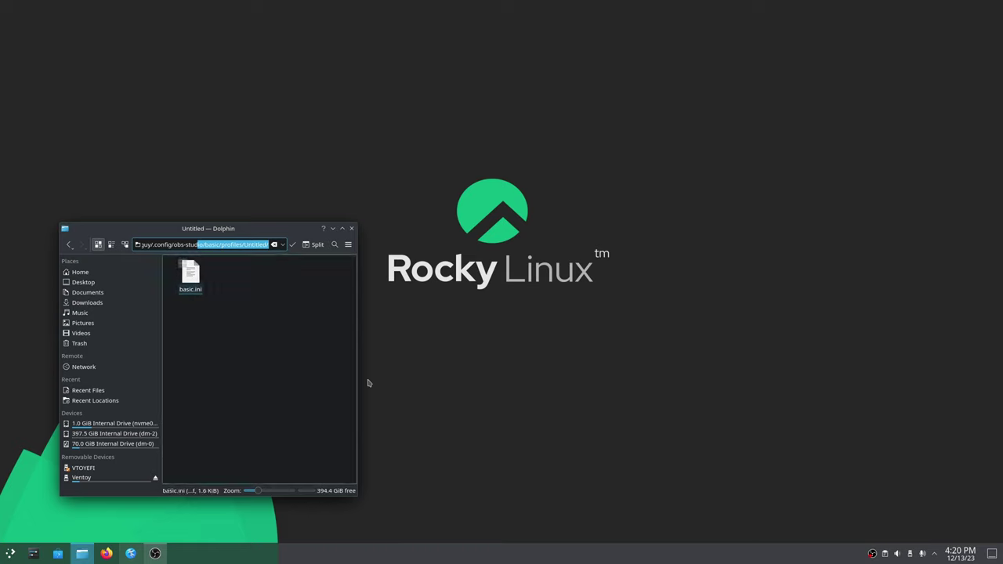
key("Return")
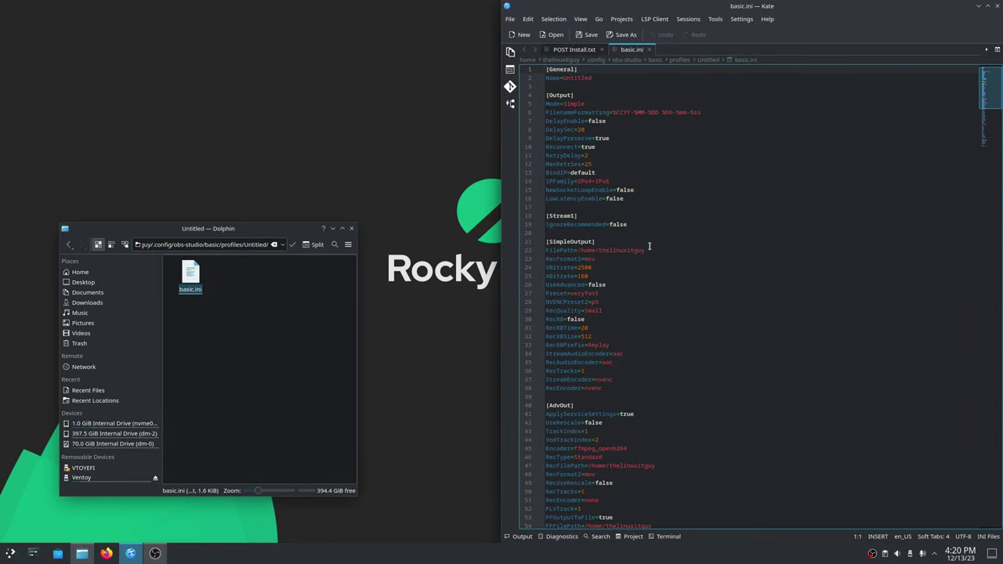
left_click_drag(653, 250, 548, 250)
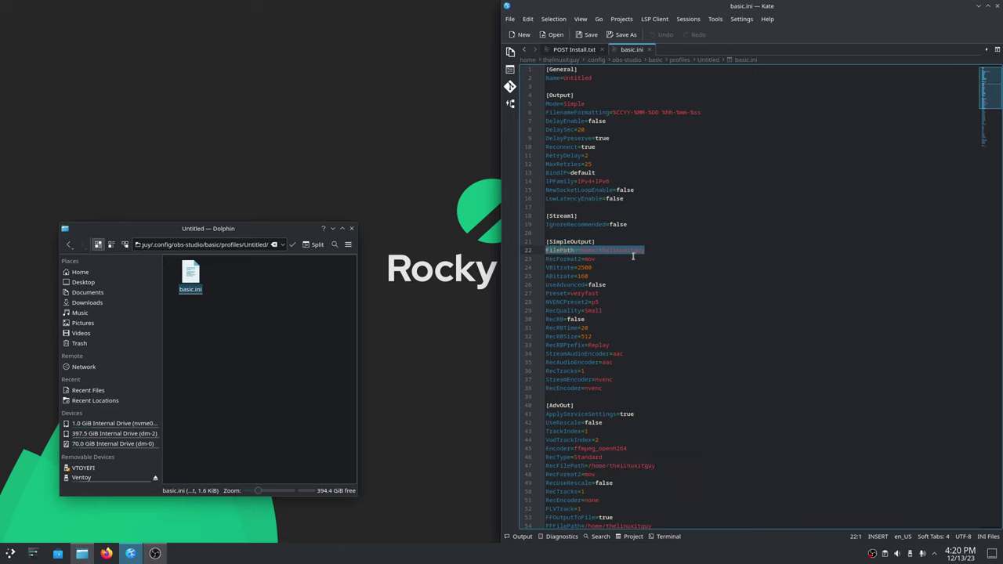
double_click(593, 259)
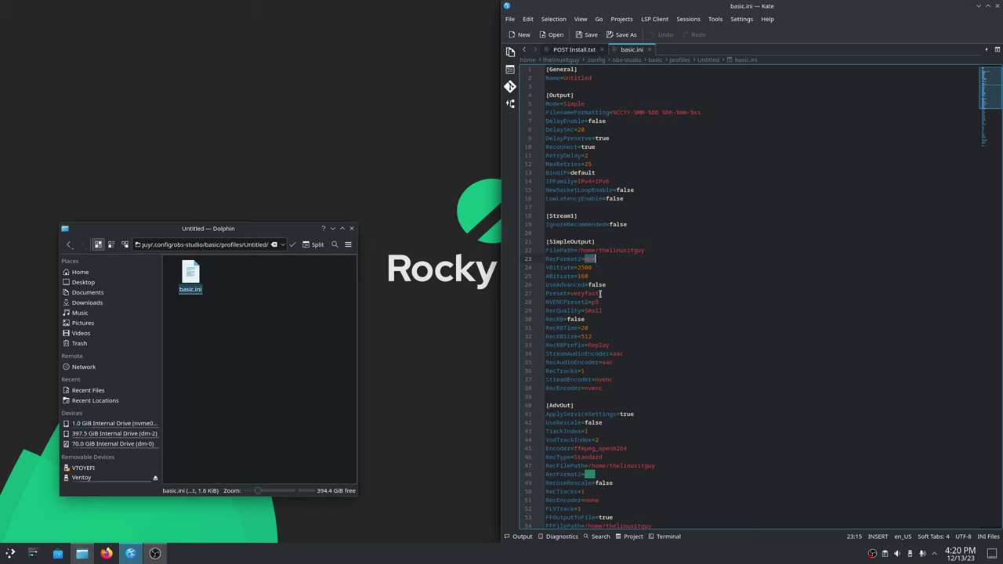
scroll(650, 353, "down", 2)
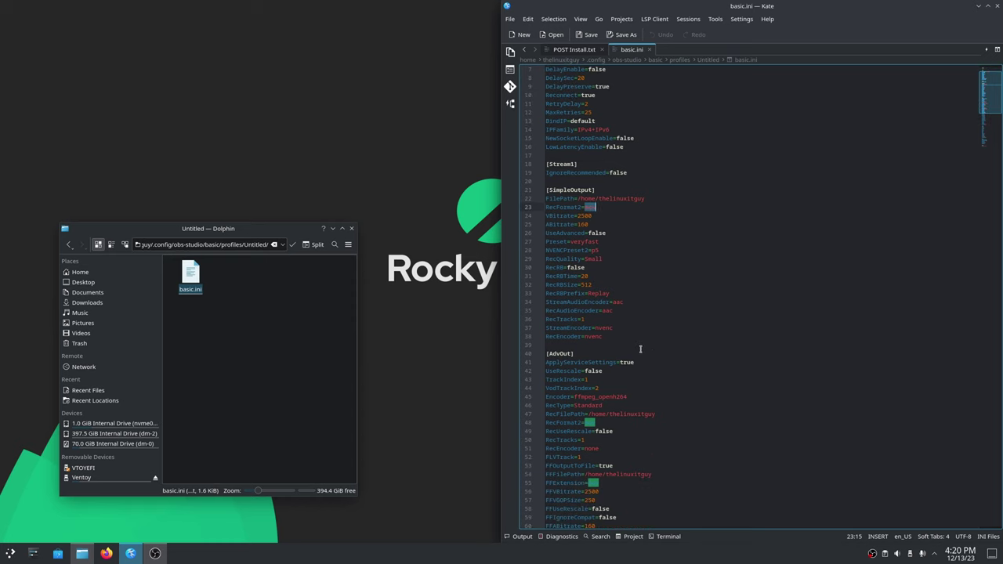
scroll(708, 354, "down", 4)
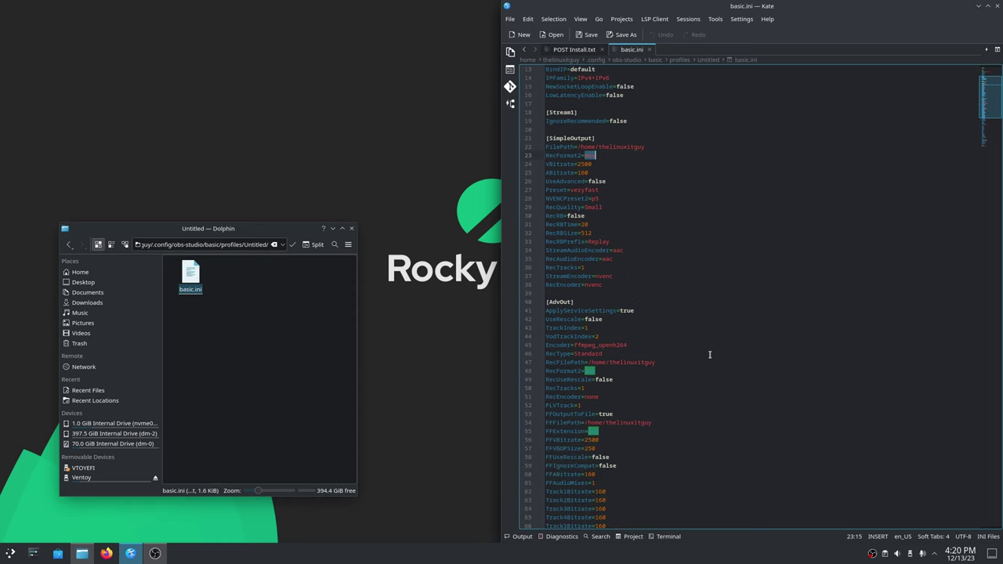
scroll(688, 355, "down", 1)
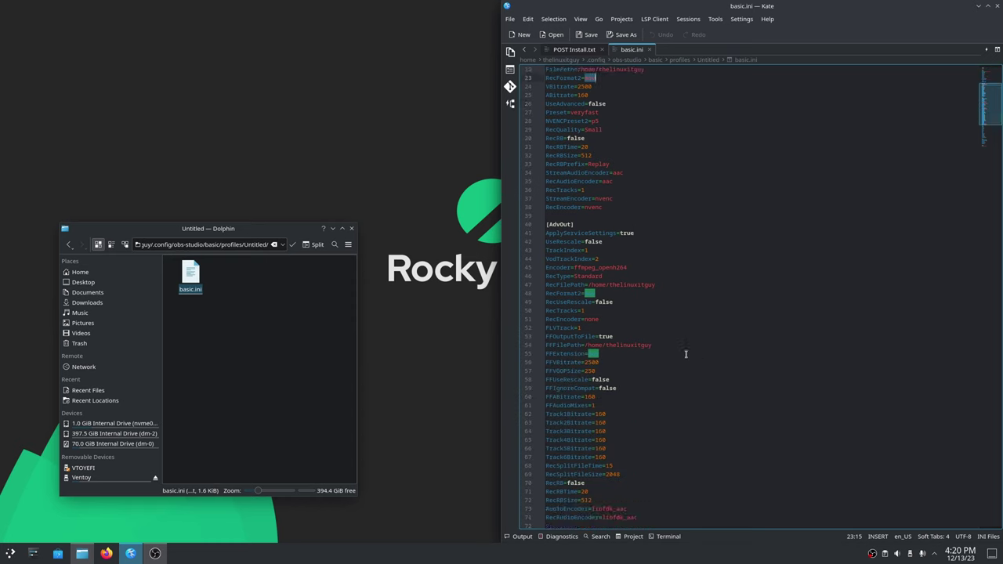
left_click(589, 78)
double_click(591, 78)
Step: Review the AdvOut and Video sections of basic.ini, including the output resolution, and save the file
scroll(653, 448, "down", 7)
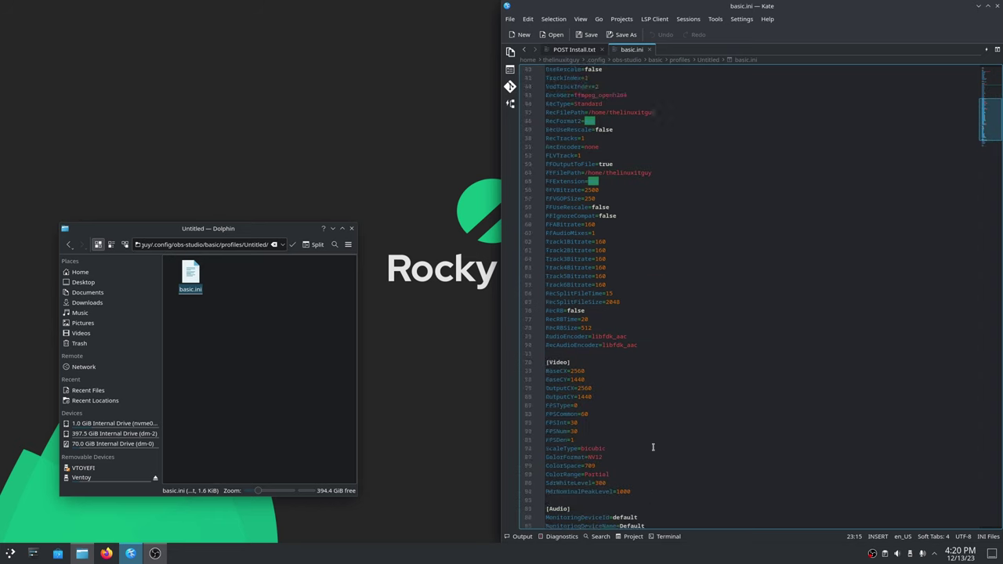
scroll(653, 447, "up", 3)
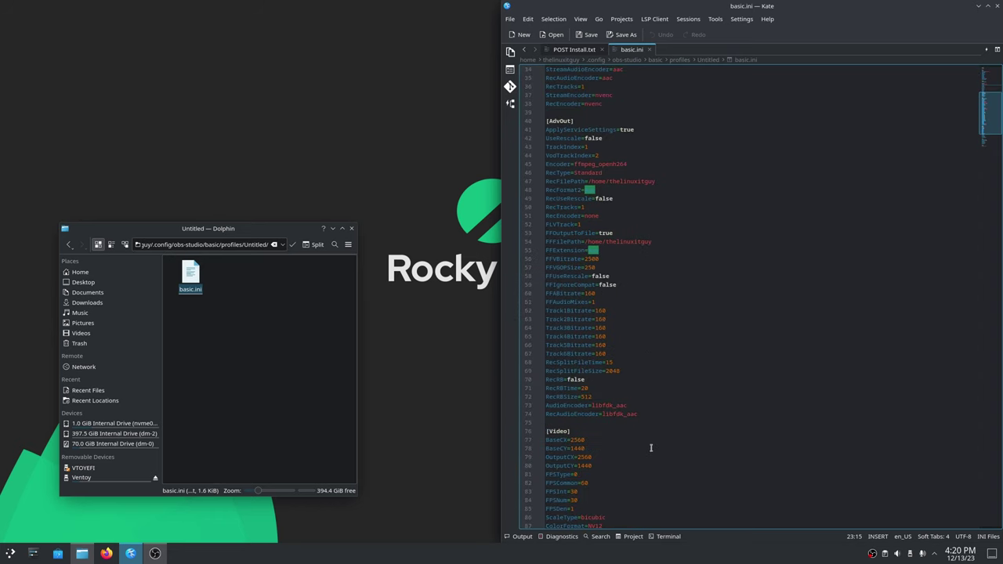
left_click(653, 268)
scroll(653, 278, "down", 4)
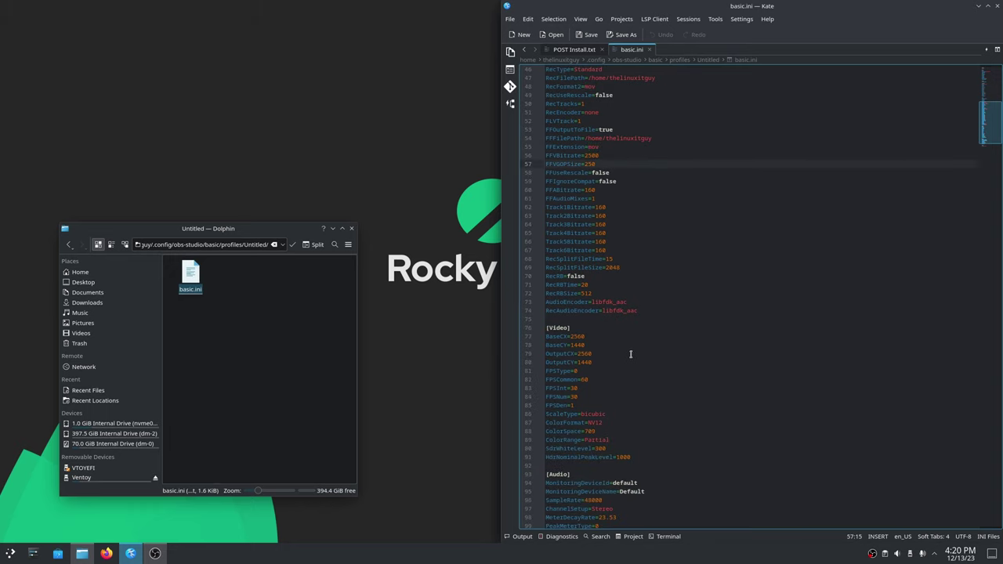
double_click(584, 354)
left_click(595, 356)
scroll(679, 316, "up", 15)
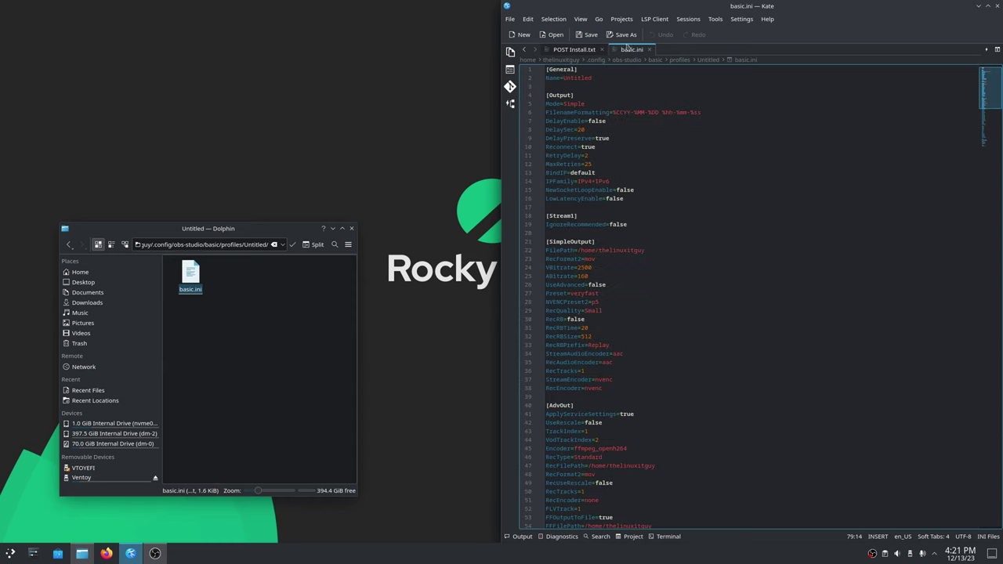
left_click(591, 36)
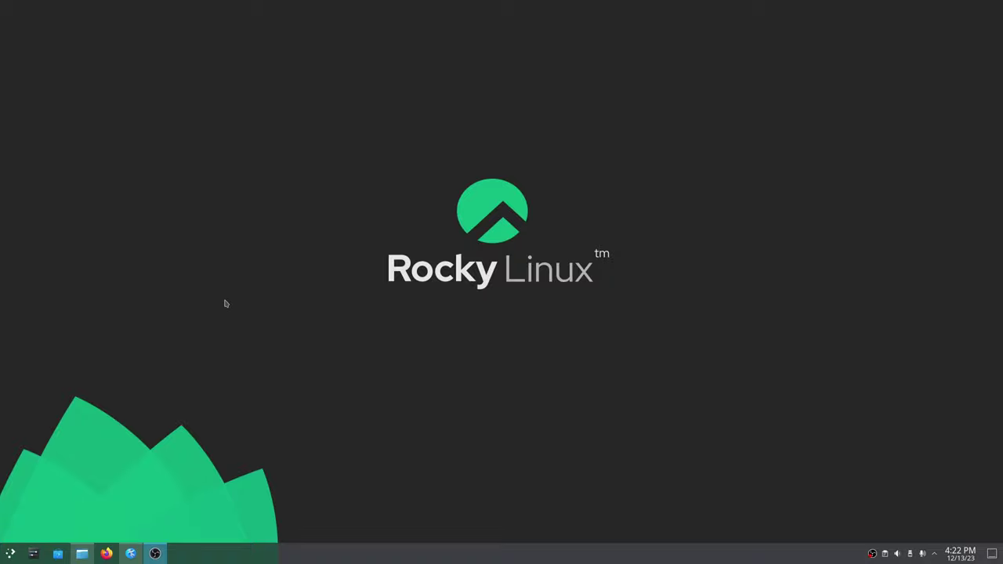
Step: Change the application launcher's icon to the green Rocky logo, found by searching the icons for xfce
right_click(5, 547)
key("Up")
key("Up")
key("Up")
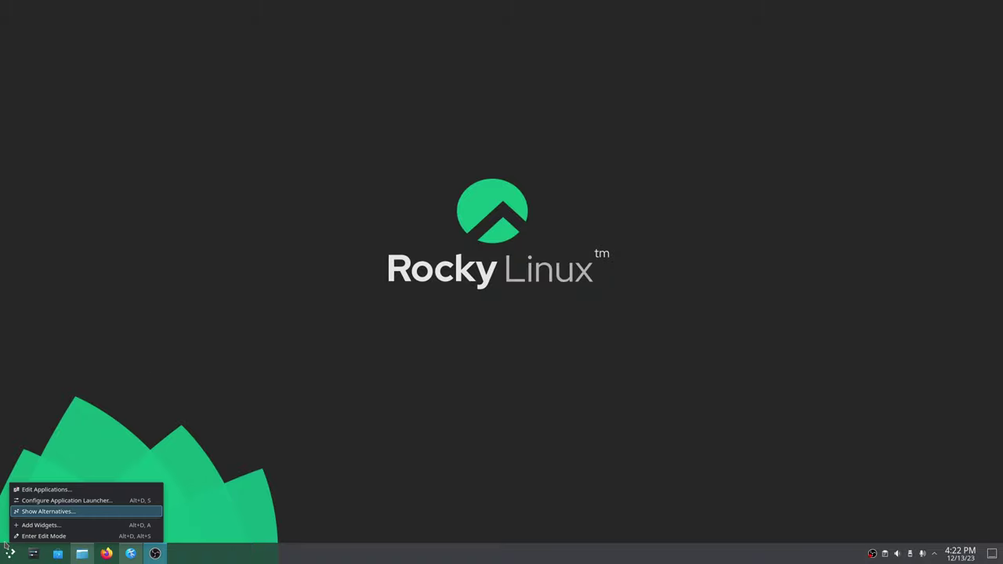
key("Up")
key("Return")
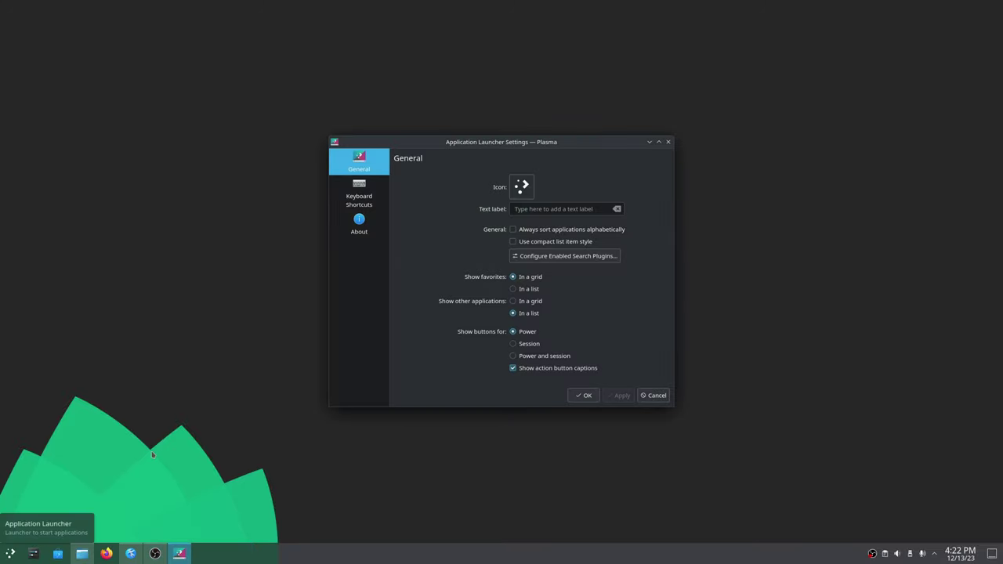
left_click(521, 188)
left_click(534, 208)
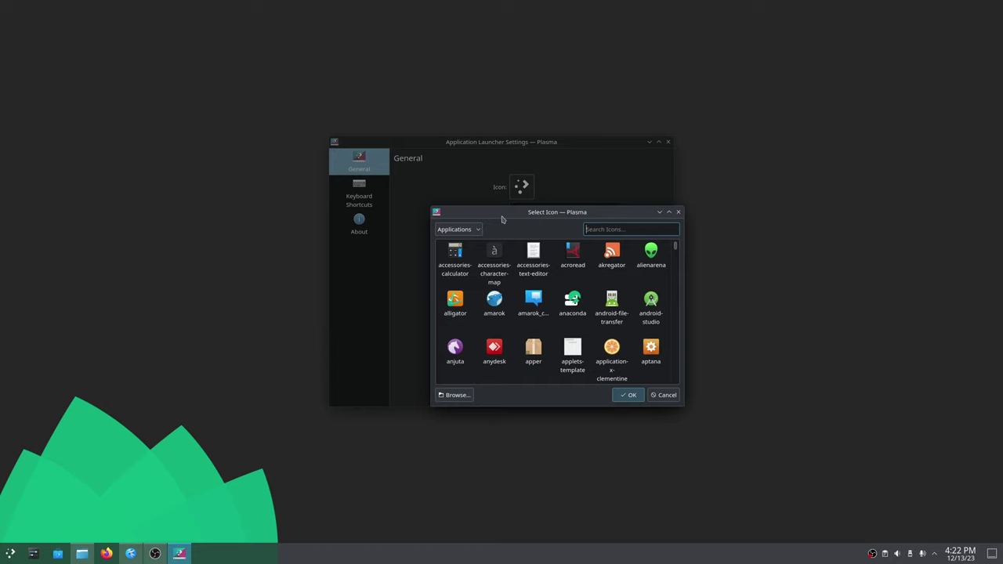
type("xfce")
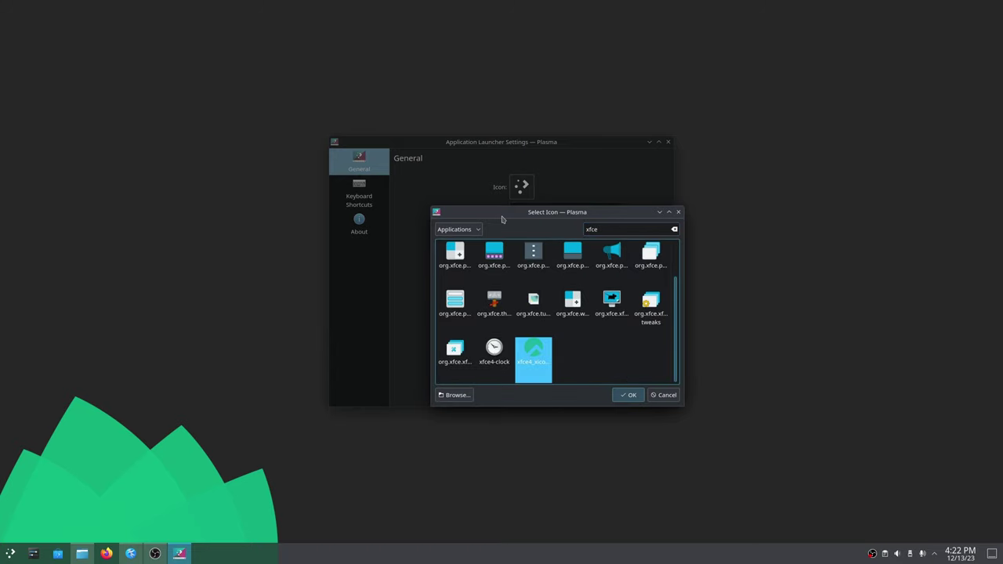
left_click(630, 395)
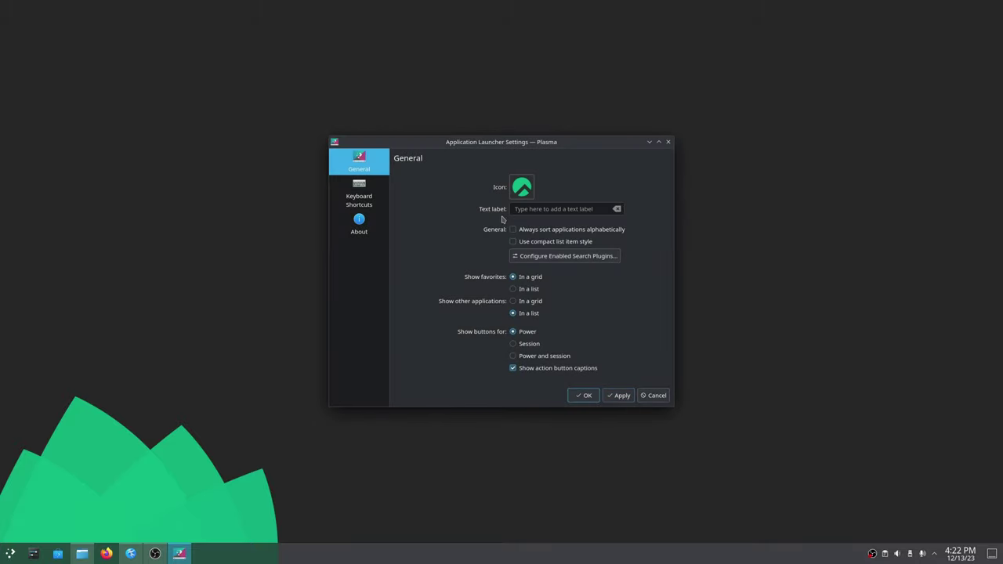
left_click(584, 395)
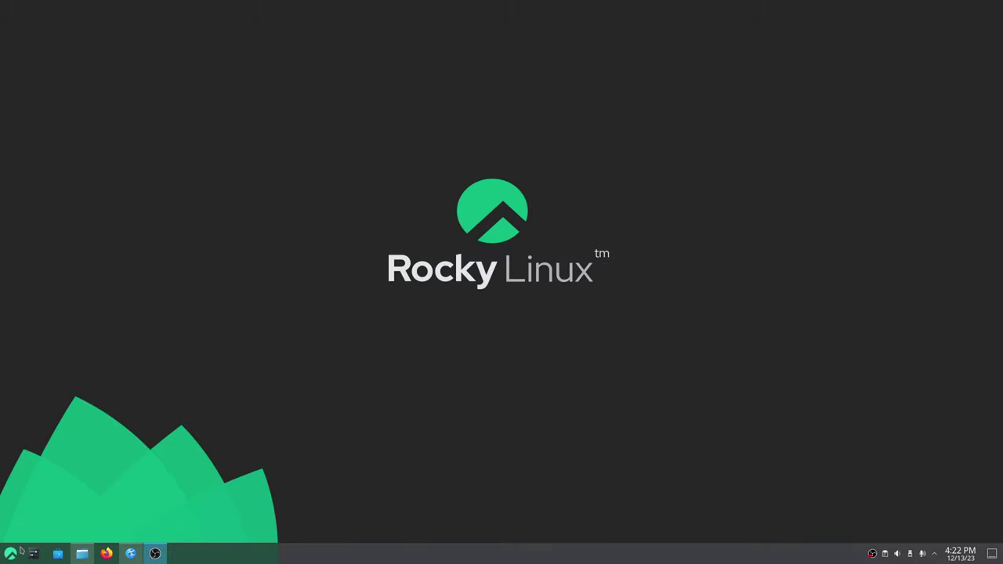
Step: Search the launcher for theme, go to the Cursors page of the Global Theme settings and open the download of new cursors
left_click(19, 552)
left_click(19, 552)
left_click(5, 548)
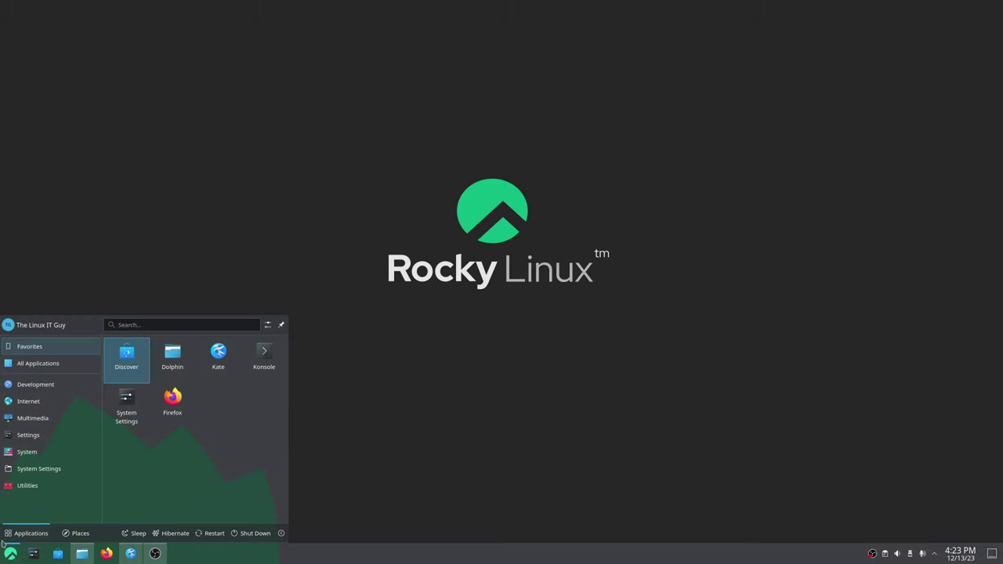
type("theme")
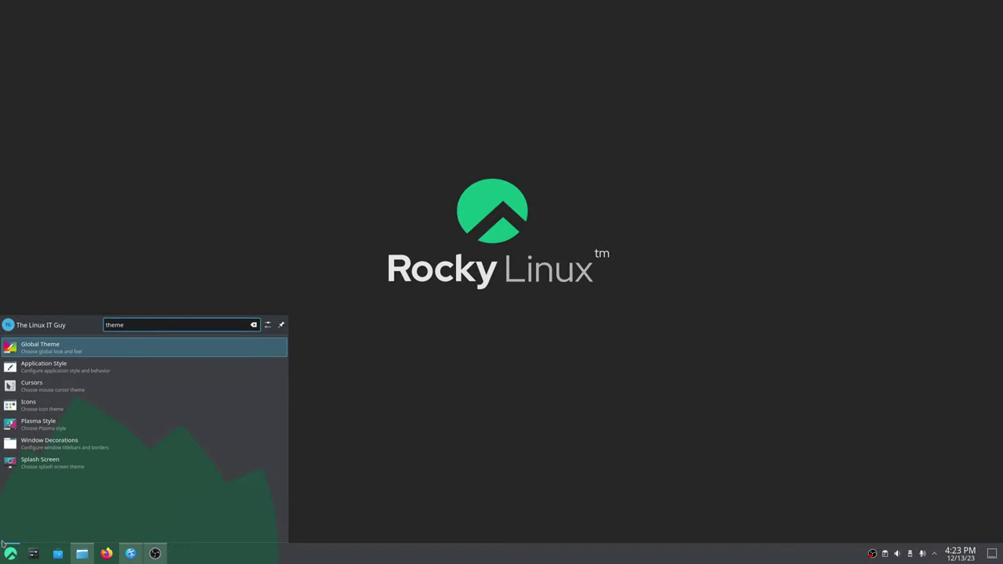
left_click(132, 348)
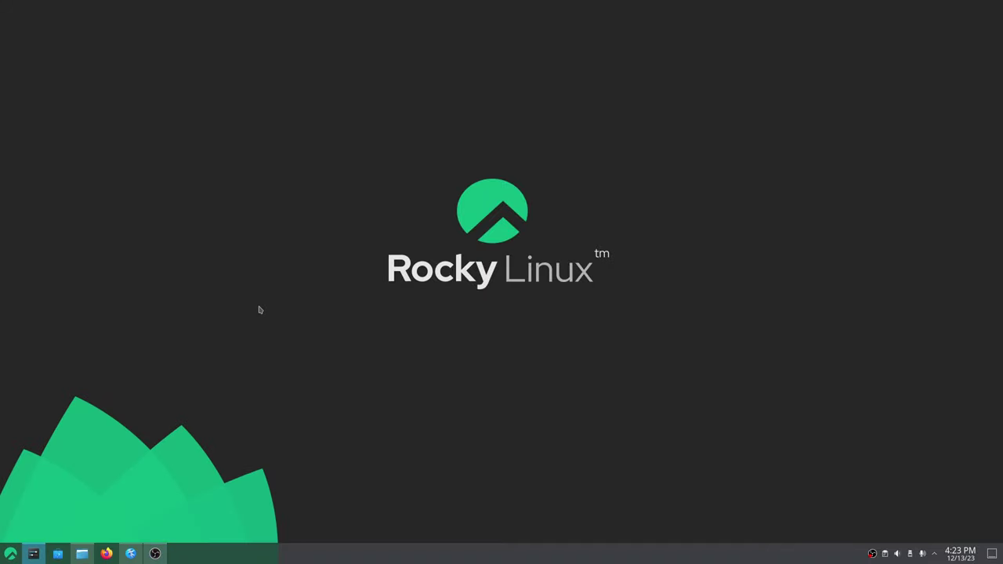
left_click(339, 233)
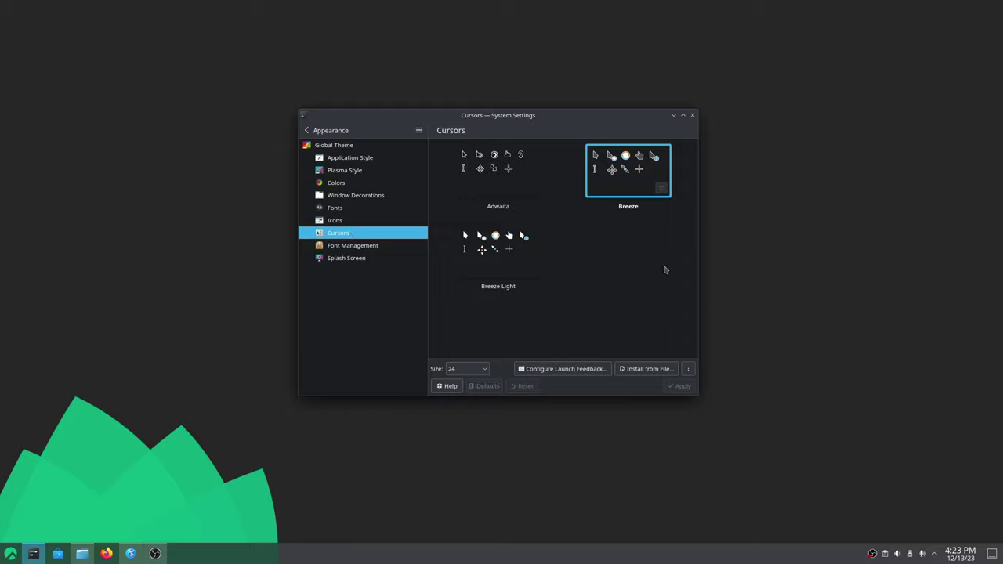
left_click(691, 369)
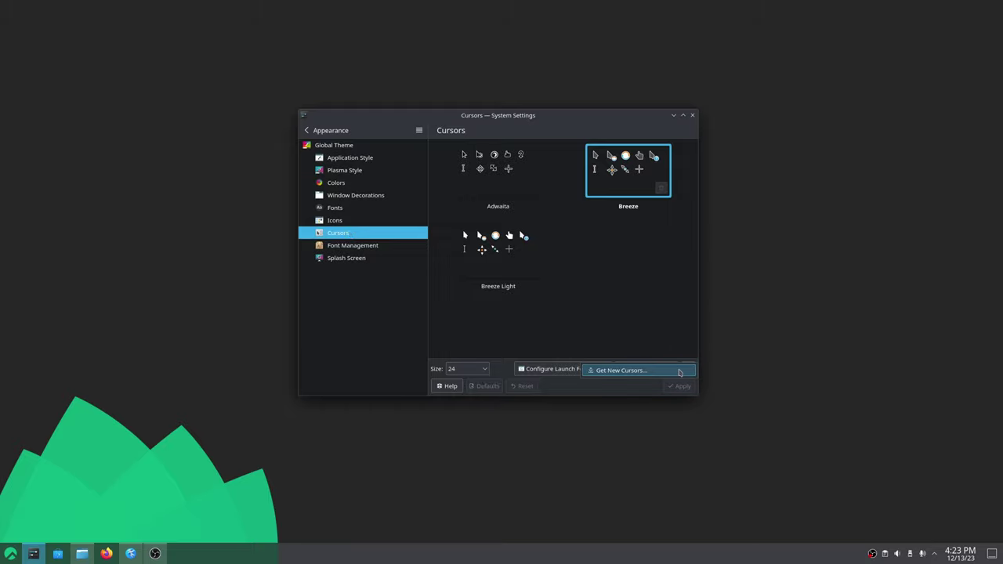
left_click(619, 373)
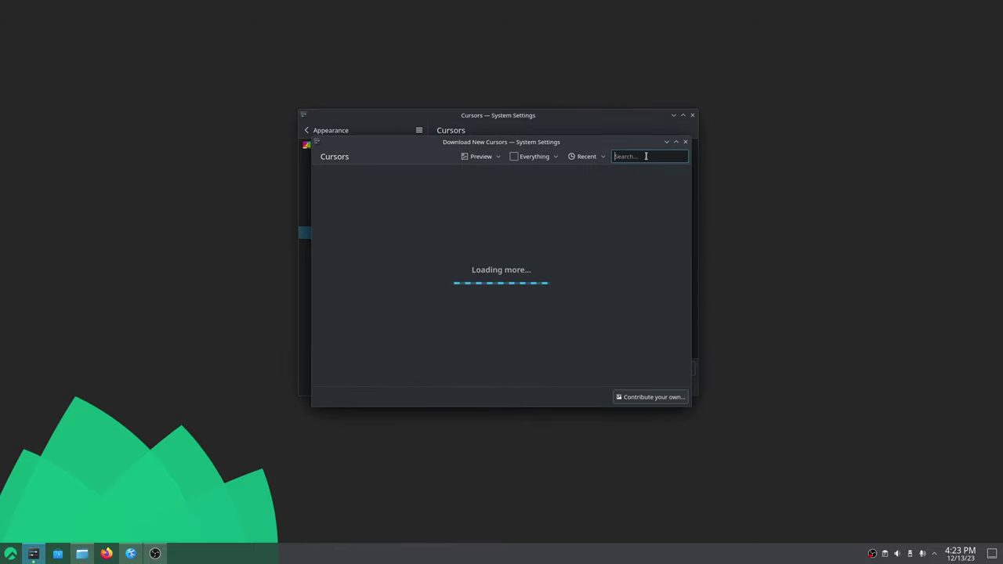
Step: Search the new cursors for bibata, install Bibata-Modern-Classic.tar.xz of Bibata Modern Classic and close the download window
type("bibata")
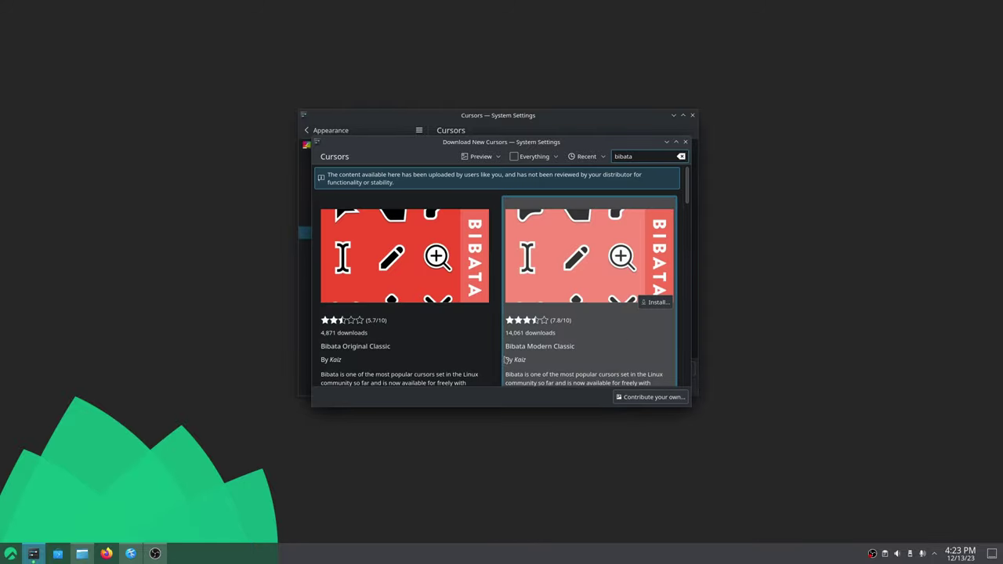
left_click(591, 276)
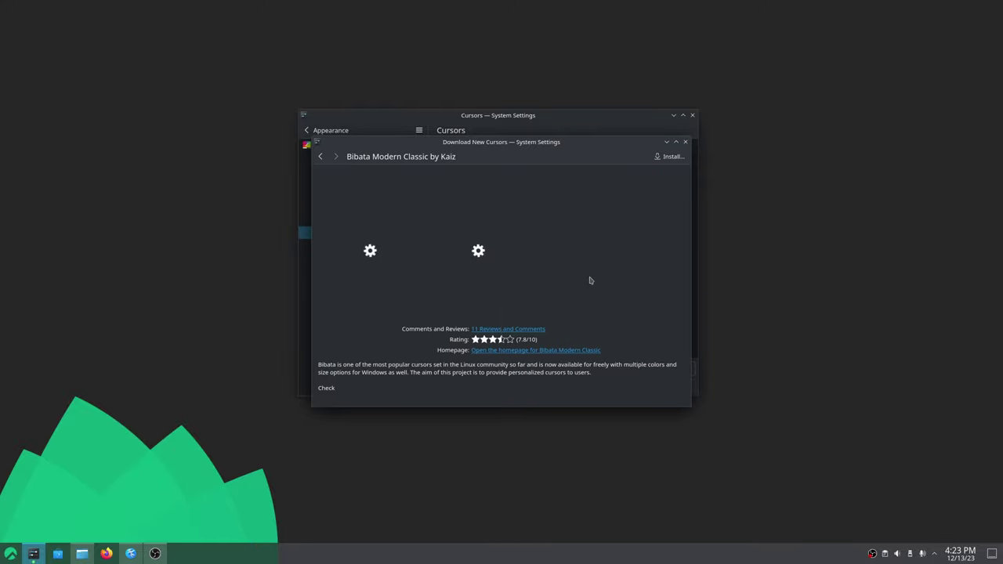
left_click(664, 158)
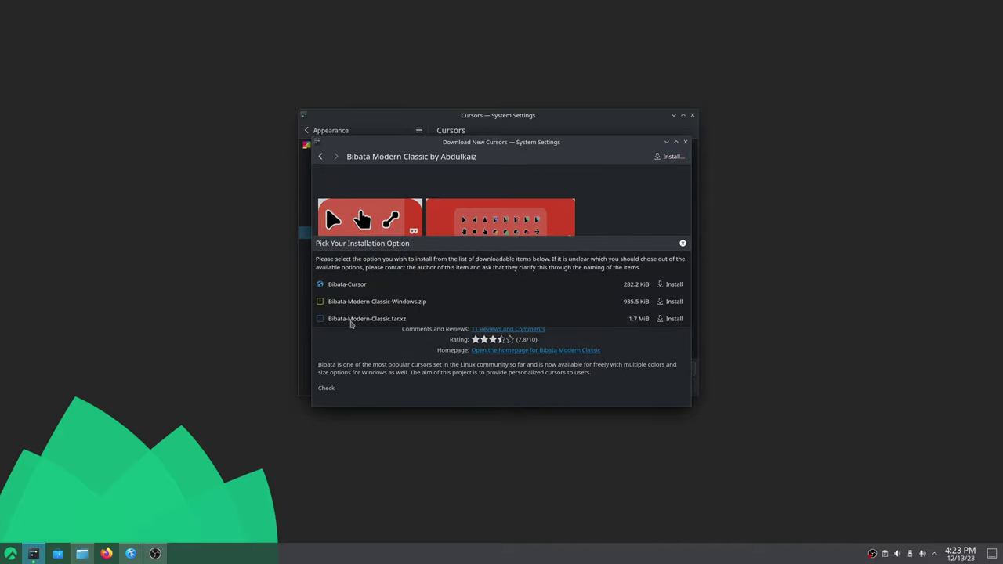
left_click(671, 319)
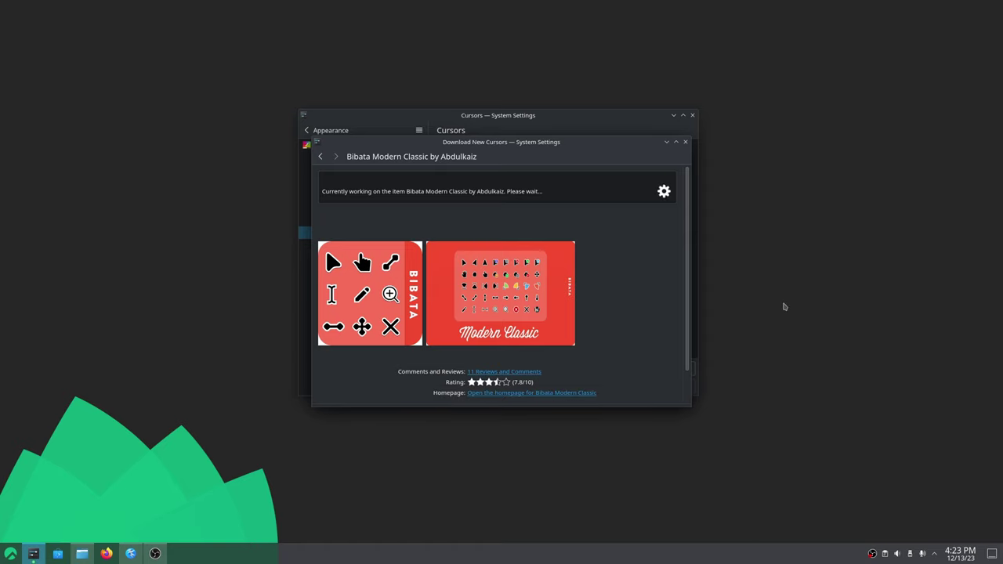
left_click(685, 142)
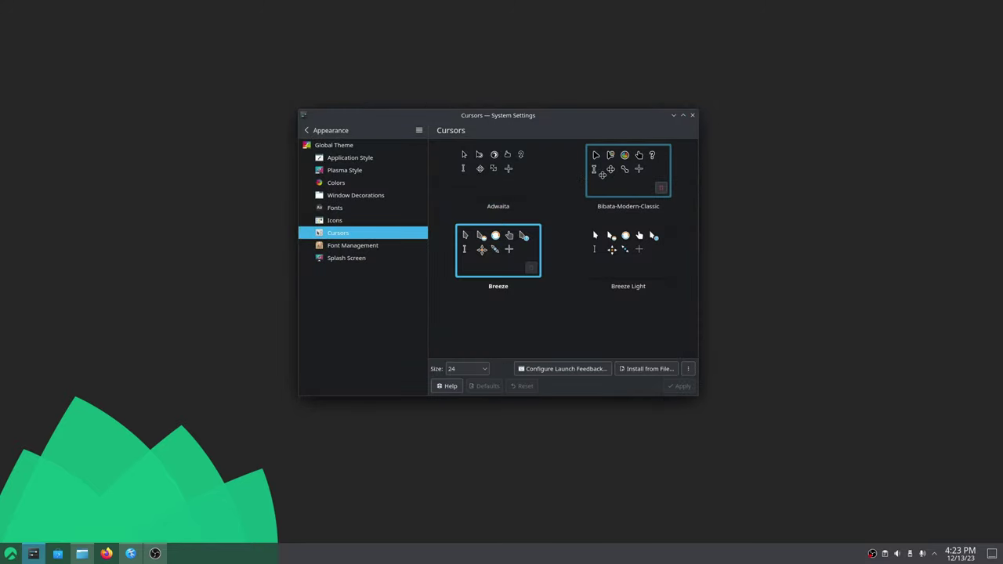
Step: Apply the Bibata-Modern-Classic cursor theme at size 32 and close the System Settings window
left_click(613, 190)
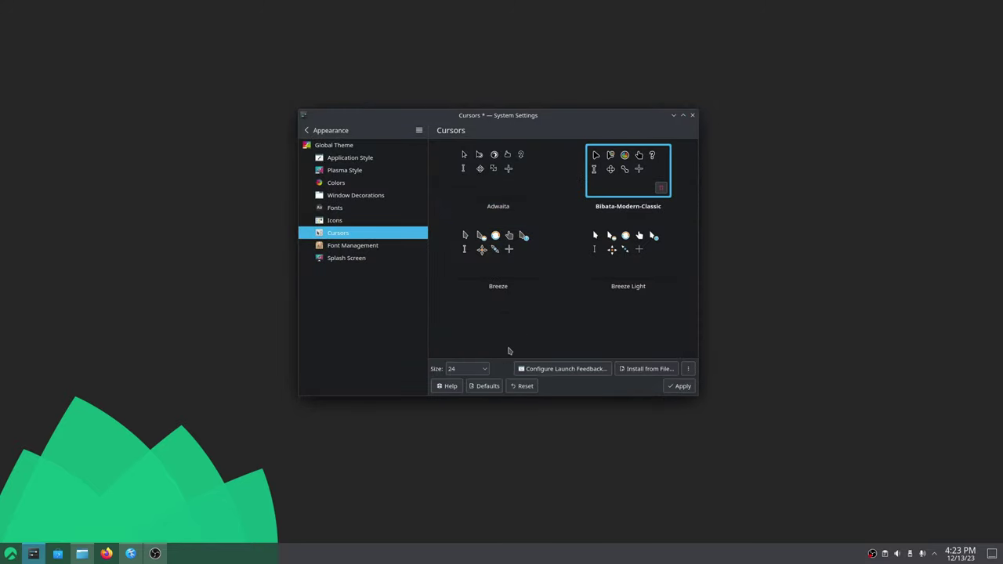
left_click(468, 369)
left_click(470, 199)
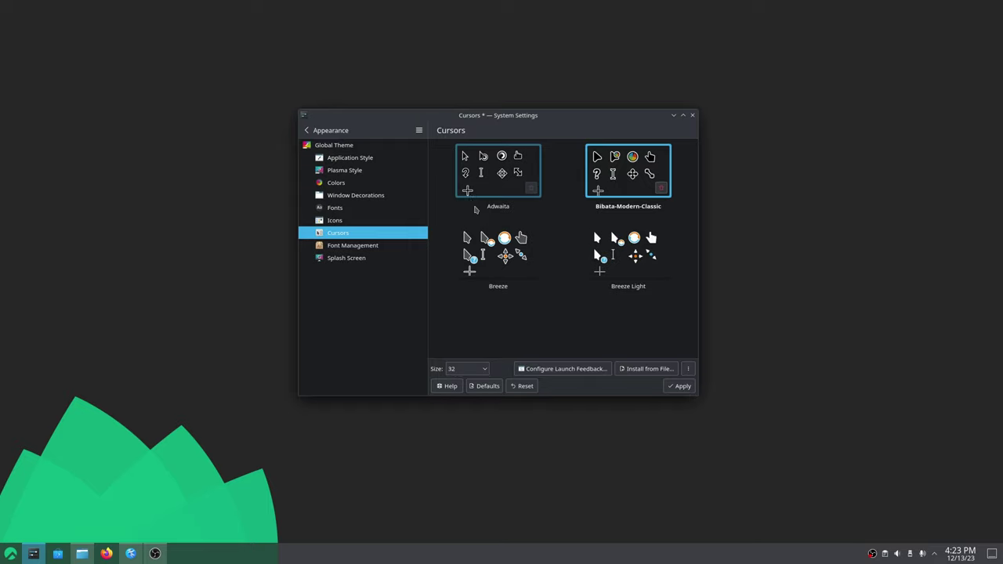
left_click(683, 386)
left_click(693, 117)
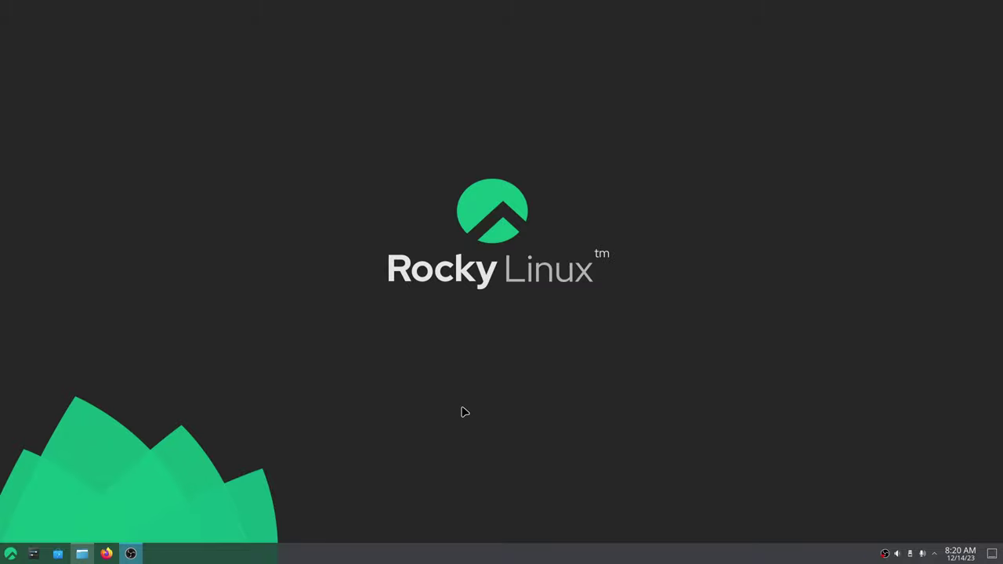
Step: Switch to Firefox, search the web for brave browser and open Brave's Linux installation instructions from its download page
left_click(107, 555)
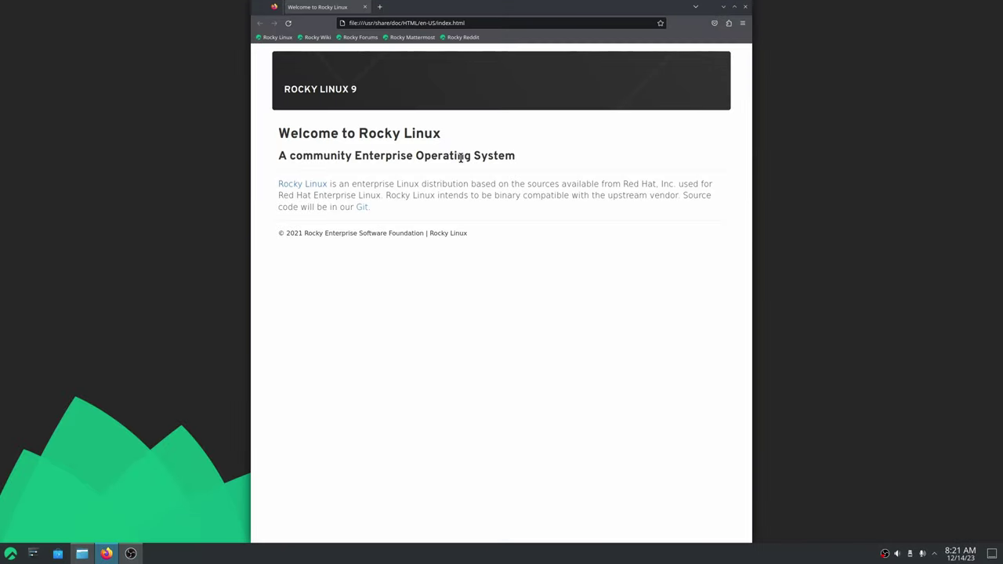
left_click(472, 23)
type("brave b")
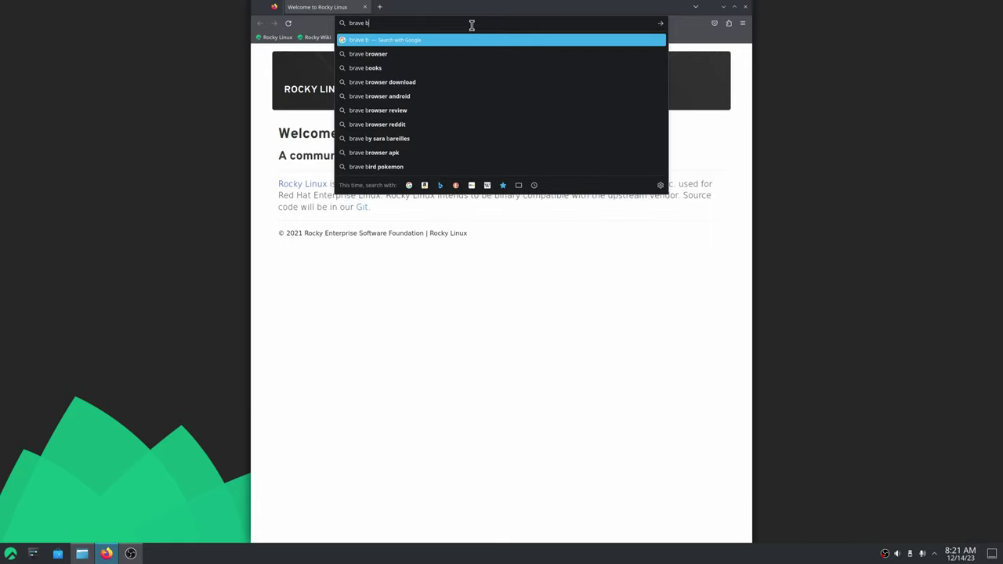
type("rowser")
key("Return")
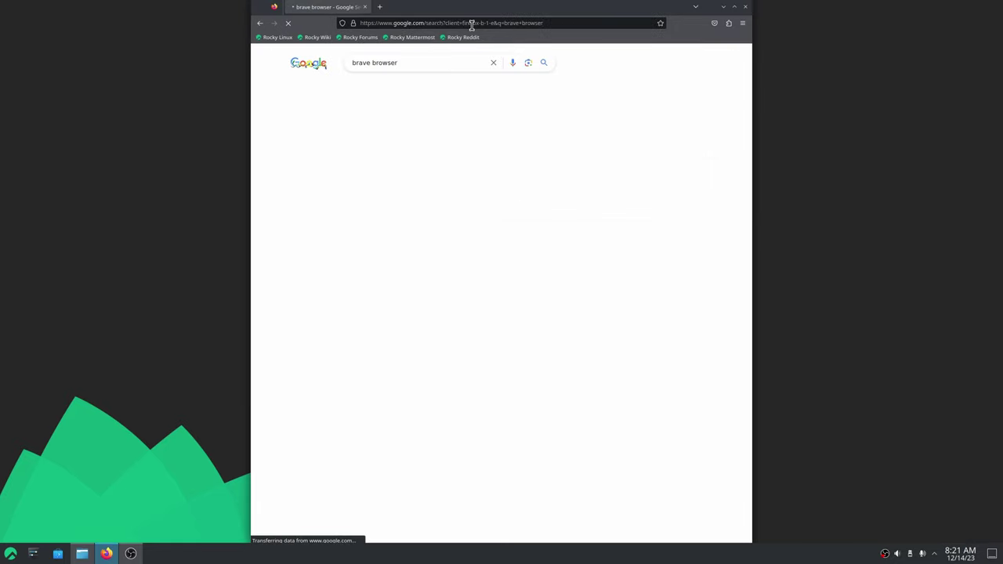
left_click(334, 180)
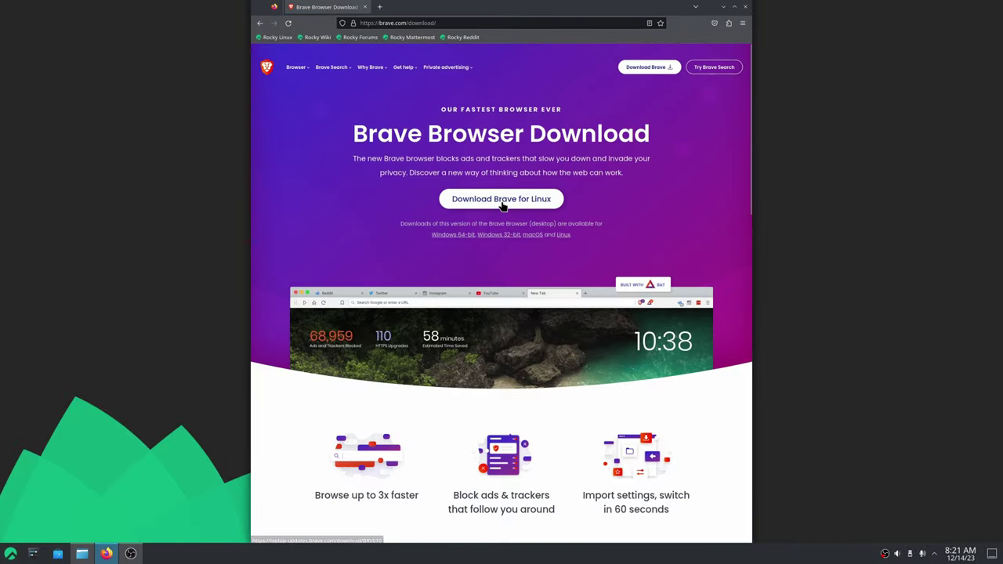
left_click(502, 206)
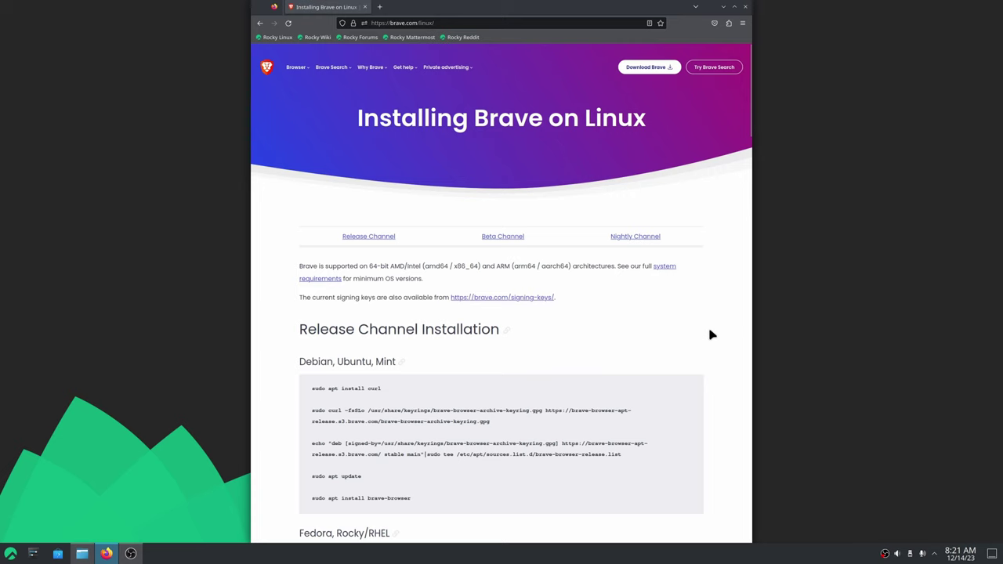
Step: Copy all four Fedora, Rocky/RHEL commands from the Release Channel Installation section
scroll(712, 332, "down", 5)
left_click_drag(415, 429, 308, 367)
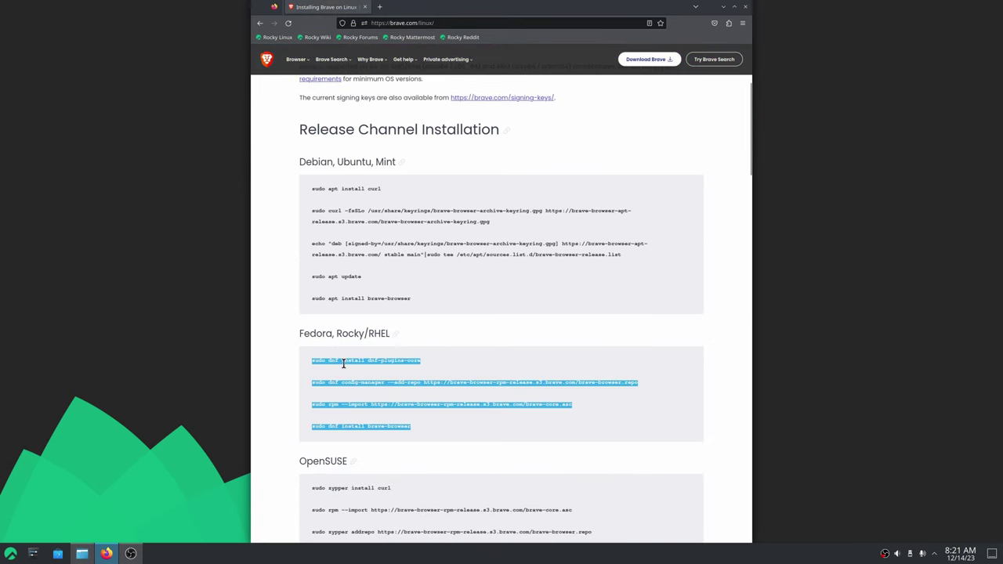
right_click(343, 362)
left_click(352, 372)
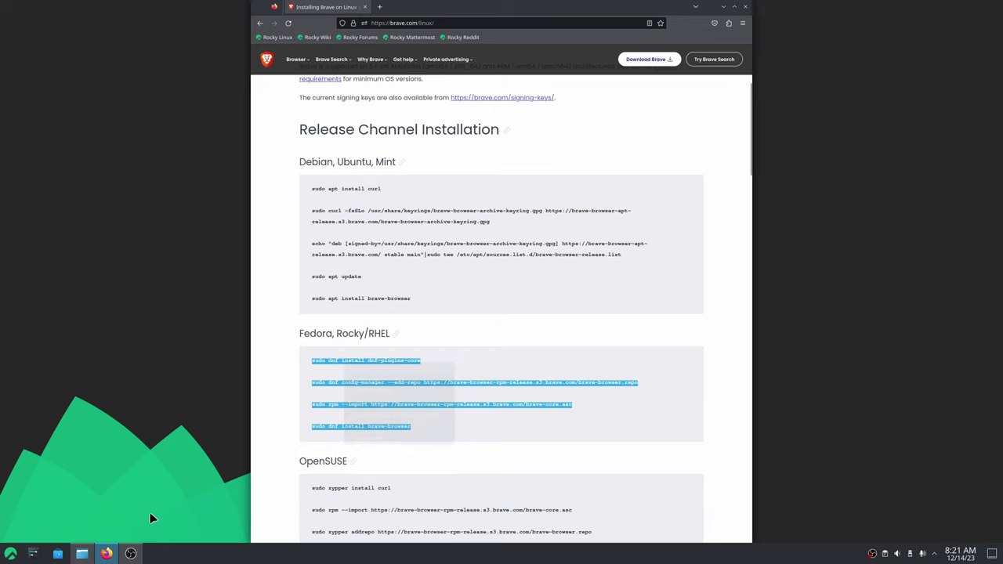
Step: Run the copied Brave installation commands in a new Konsole window, enter the sudo password and accept the package installation with Y
left_click(21, 553)
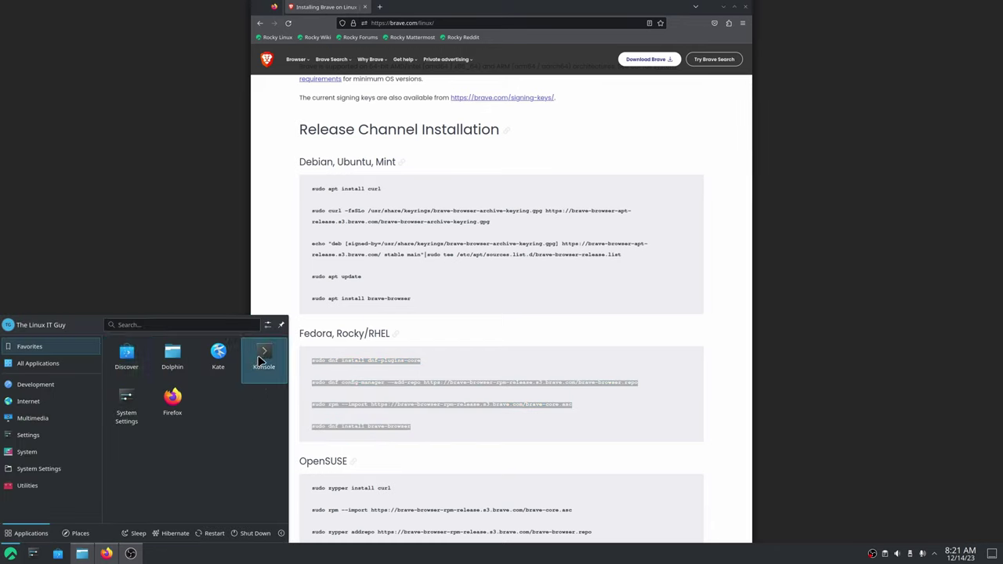
left_click(261, 362)
right_click(632, 336)
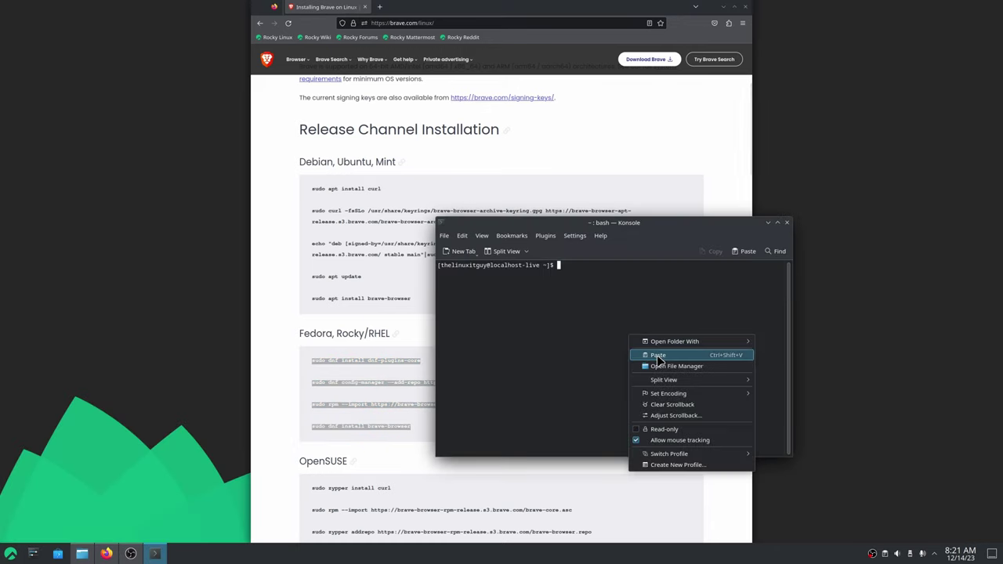
left_click(658, 355)
key("Return")
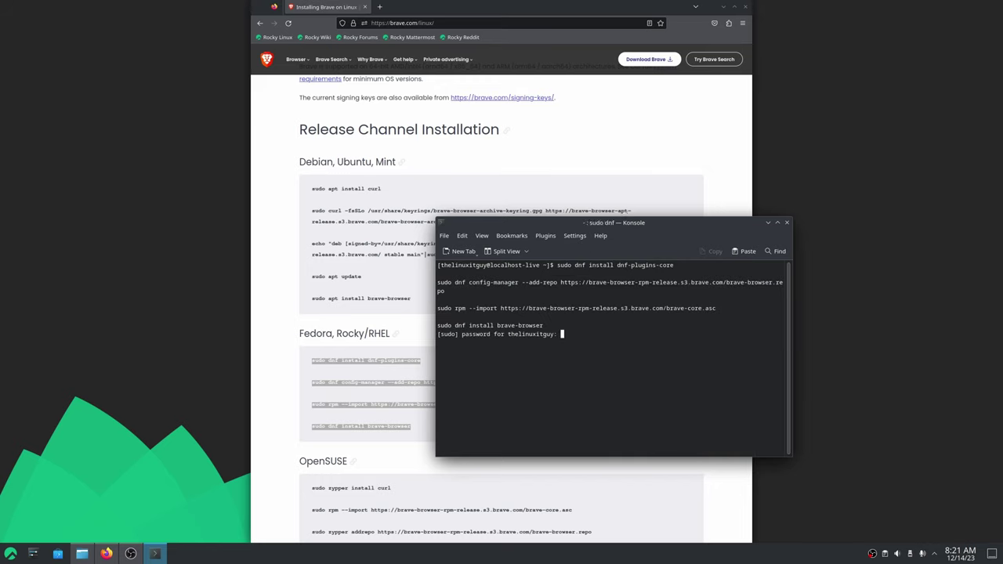
key("Return")
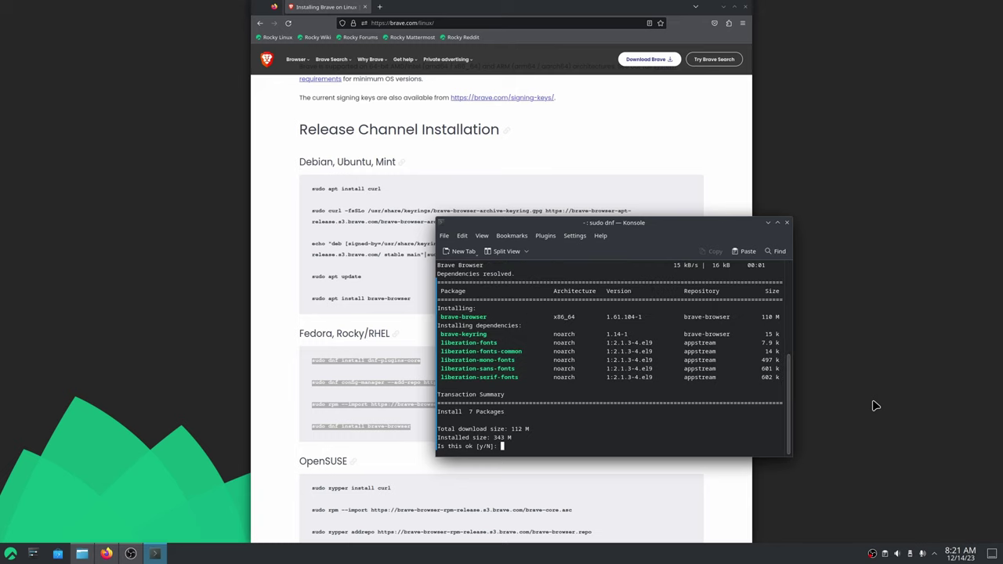
key("Return")
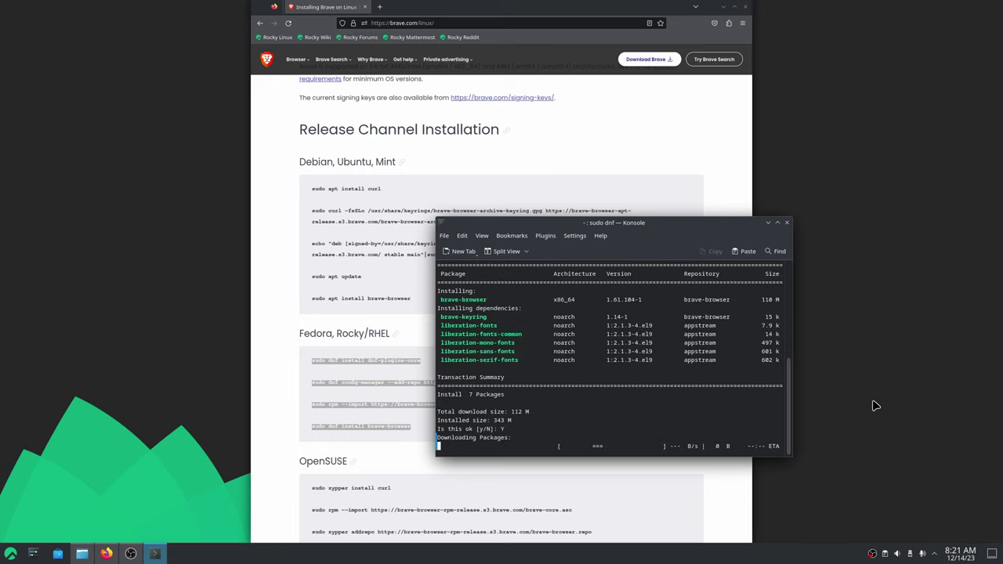